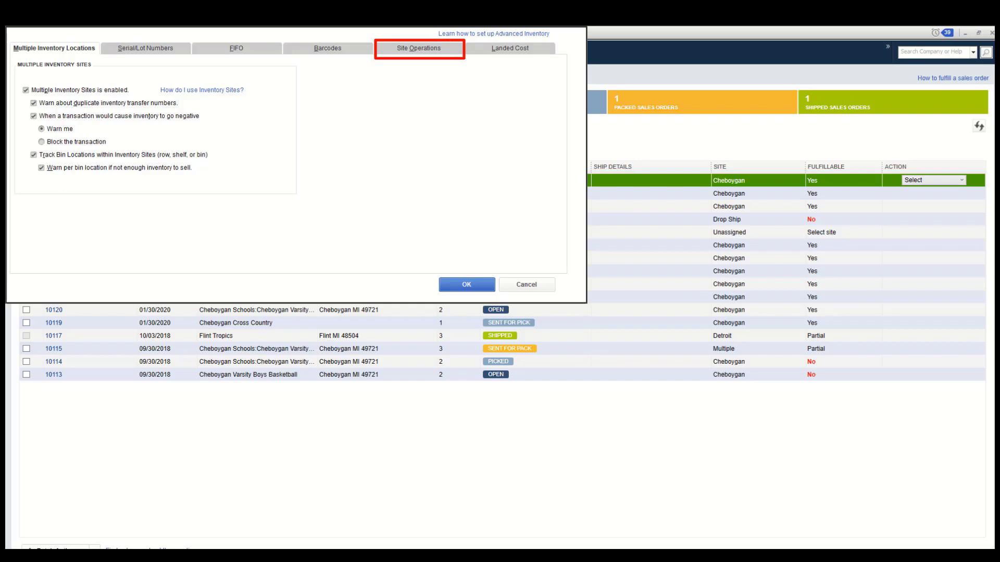
Check the Site Operations settings for the sales order and purchase order worksheets and devices, then accept the preferences.
{"action": "left_click", "coordinate": [450, 53]}
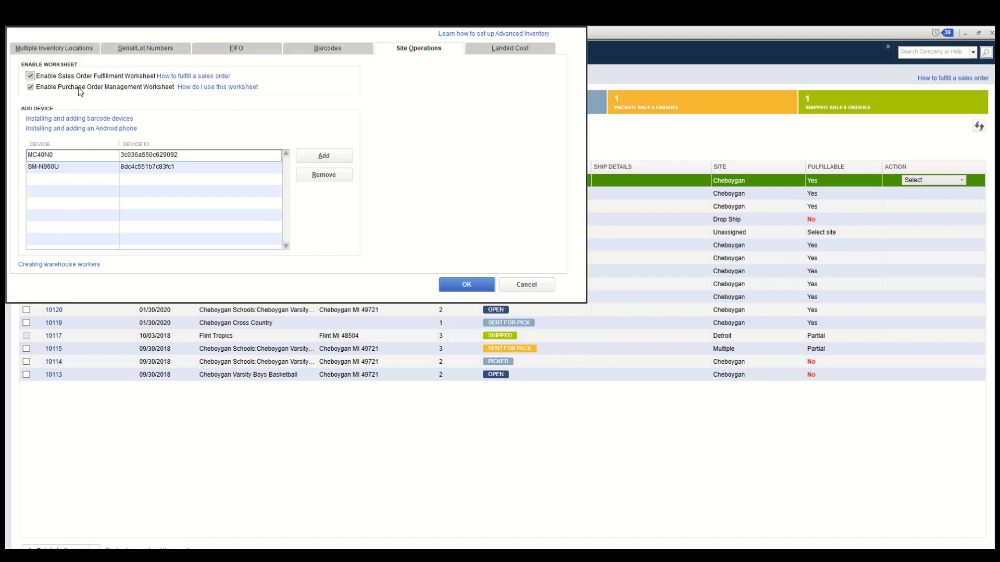
{"action": "left_click", "coordinate": [457, 287]}
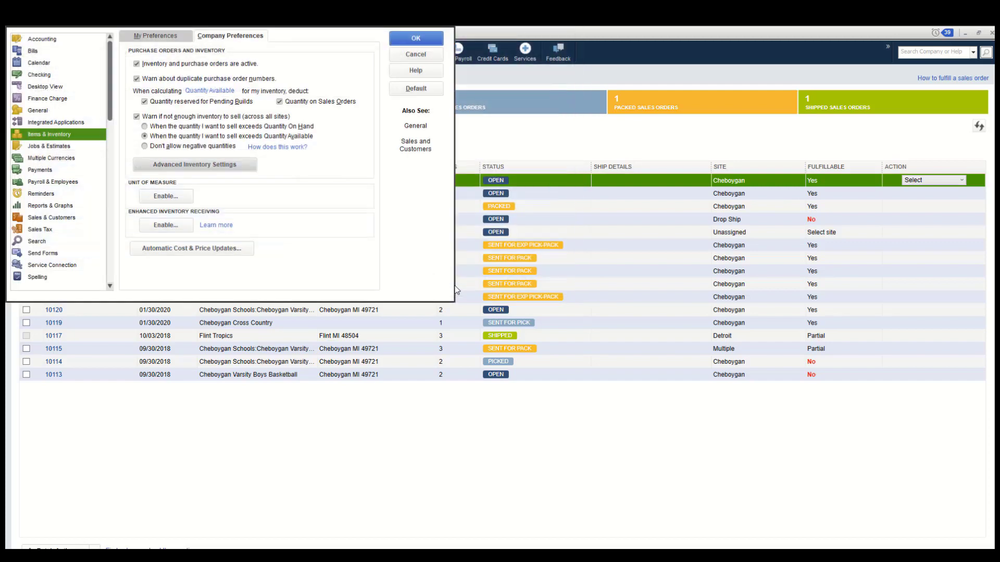
{"action": "left_click", "coordinate": [415, 39]}
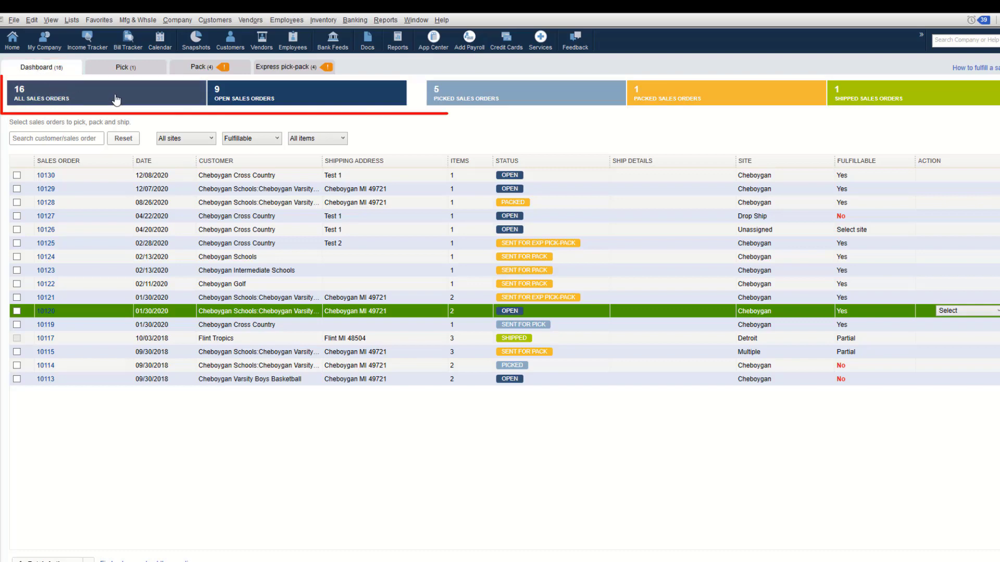
Review the sales orders by status: all, open, picked, packed and shipped, and return to all sales orders.
{"action": "left_click", "coordinate": [81, 97]}
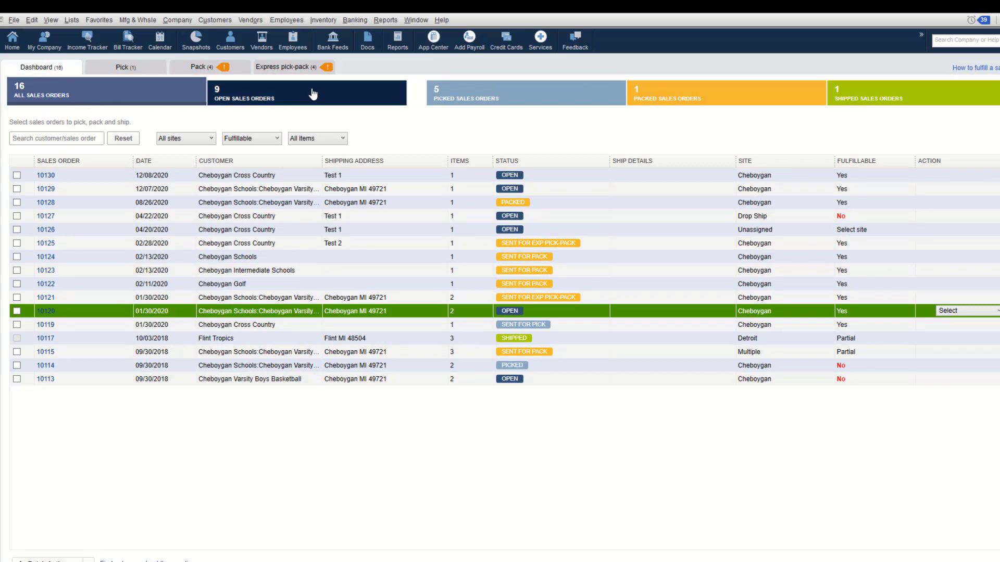
{"action": "left_click", "coordinate": [313, 93]}
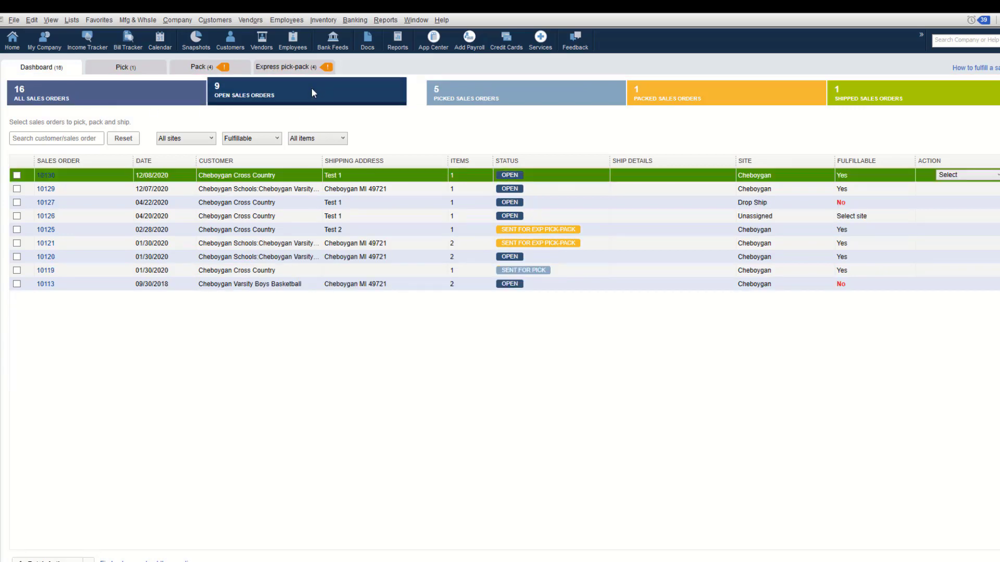
{"action": "left_click", "coordinate": [545, 92]}
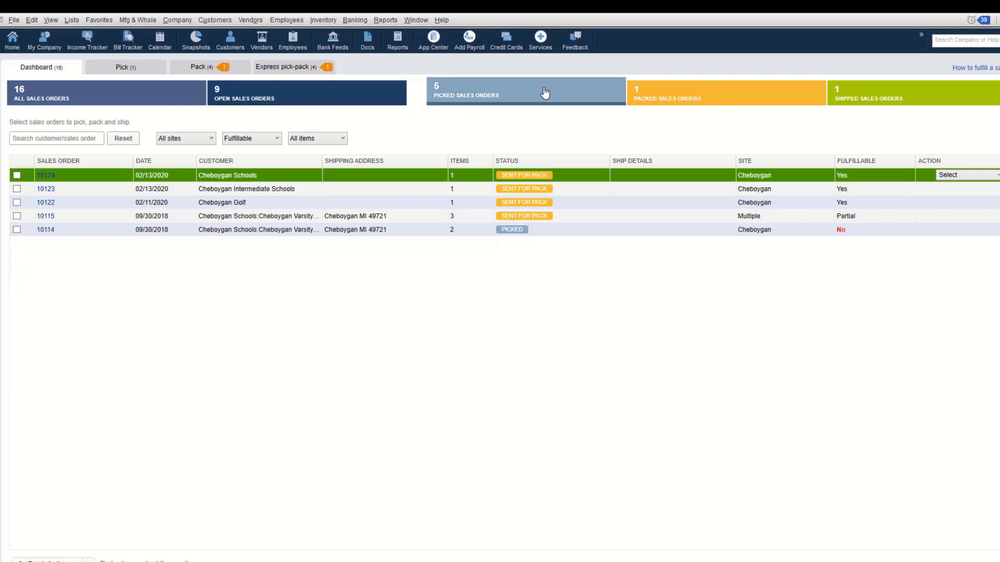
{"action": "left_click", "coordinate": [687, 94]}
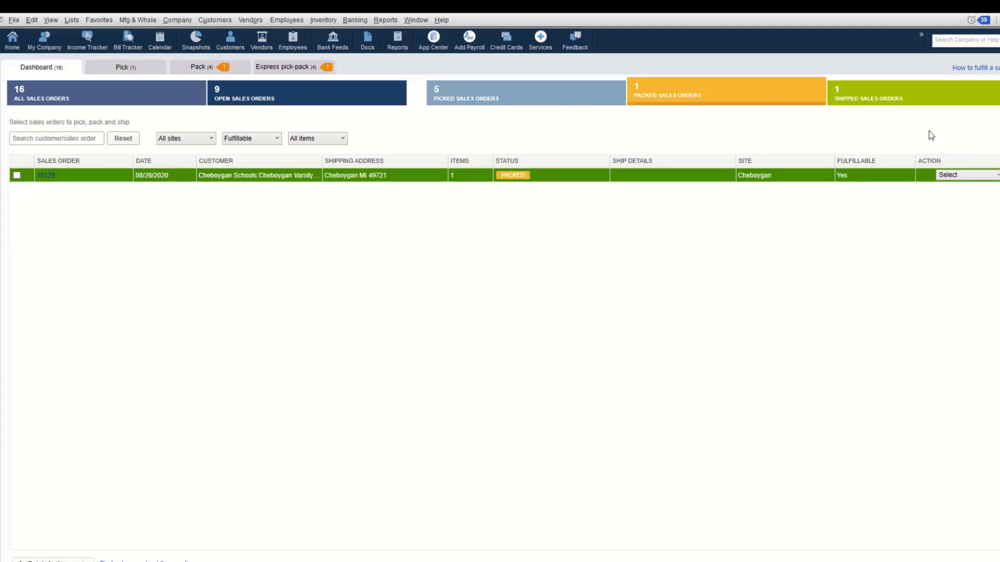
{"action": "left_click", "coordinate": [946, 100]}
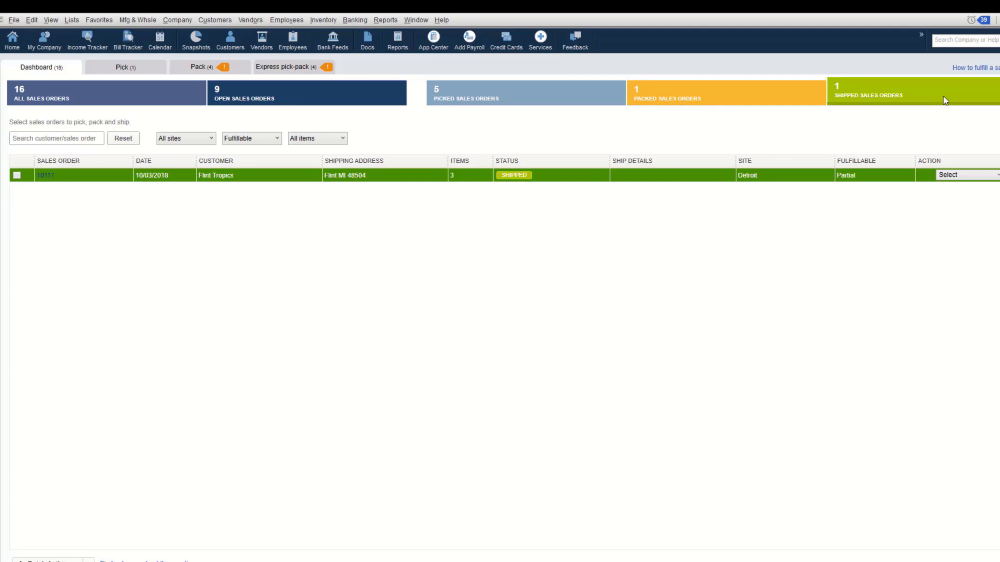
{"action": "left_click", "coordinate": [73, 103]}
Search the sales orders by customer for "cheboy" and clear the search text.
{"action": "left_click", "coordinate": [44, 139]}
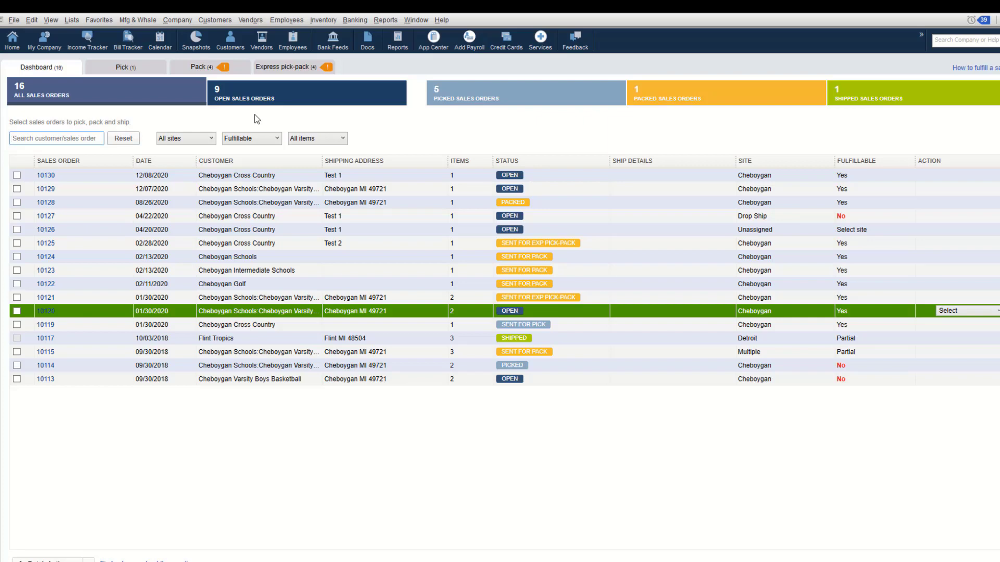
{"action": "type", "text": "cheboy"}
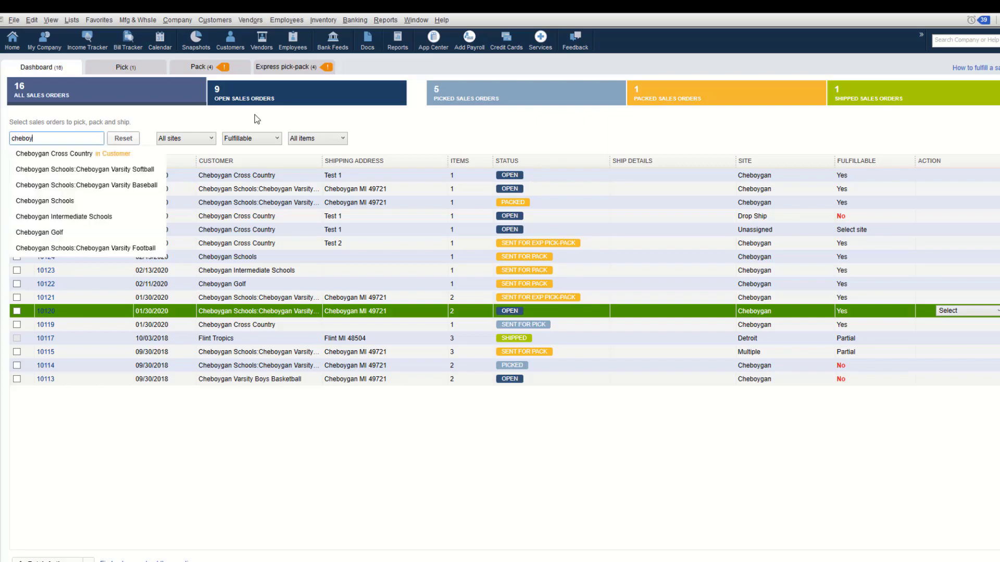
{"action": "key", "text": "BackSpace"}
{"action": "key", "text": "BackSpace"}
{"action": "key", "text": "BackSpace"}
{"action": "key", "text": "BackSpace"}
{"action": "key", "text": "BackSpace"}
{"action": "key", "text": "BackSpace"}
Look up sales orders by a partial order number and empty the search field.
{"action": "type", "text": "1"}
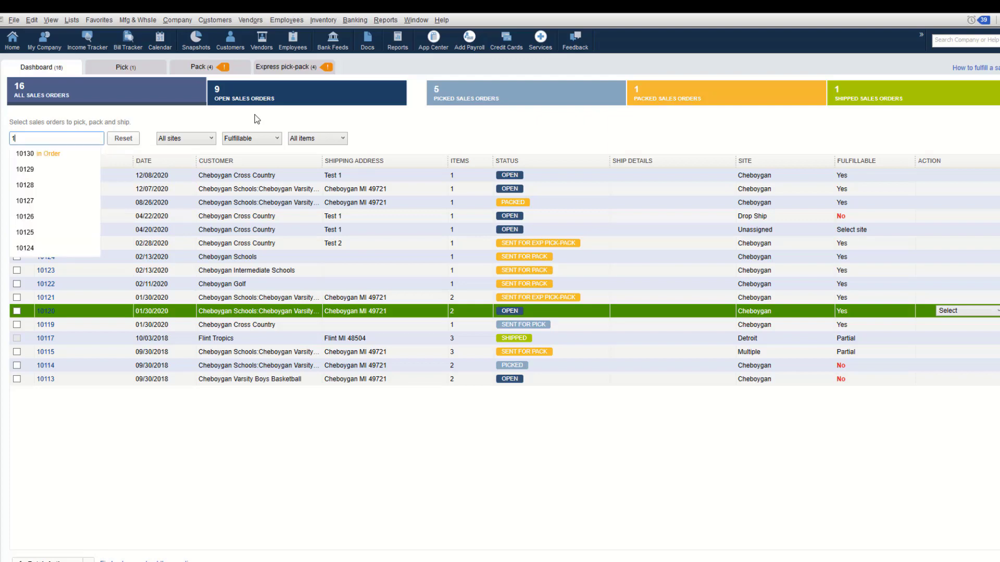
{"action": "type", "text": "01"}
{"action": "key", "text": "BackSpace"}
{"action": "key", "text": "BackSpace"}
{"action": "key", "text": "BackSpace"}
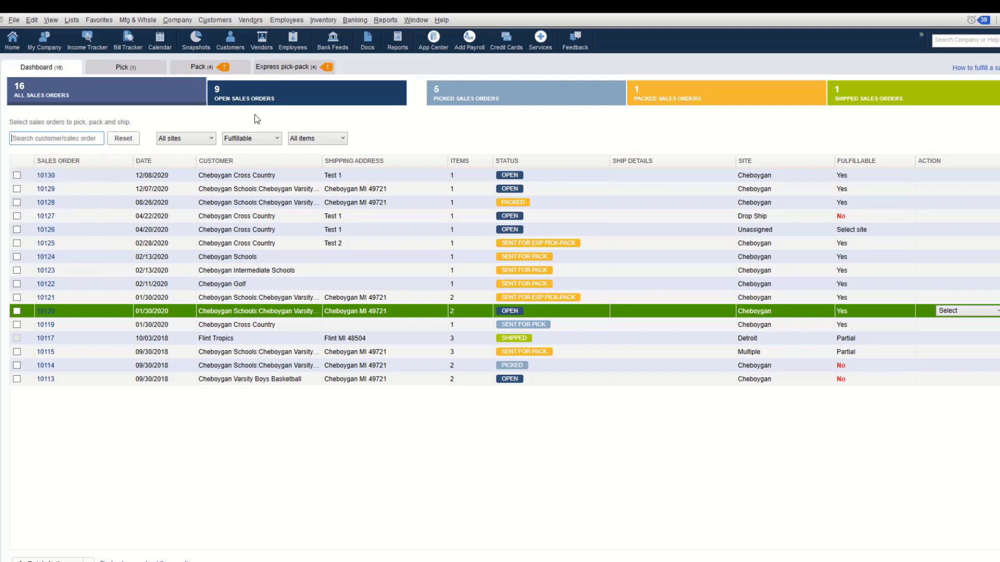
Examine the site, fulfillable and date-range filter choices for the sales order list without changing them.
{"action": "left_click", "coordinate": [212, 138]}
{"action": "left_click", "coordinate": [212, 138]}
{"action": "left_click", "coordinate": [276, 138]}
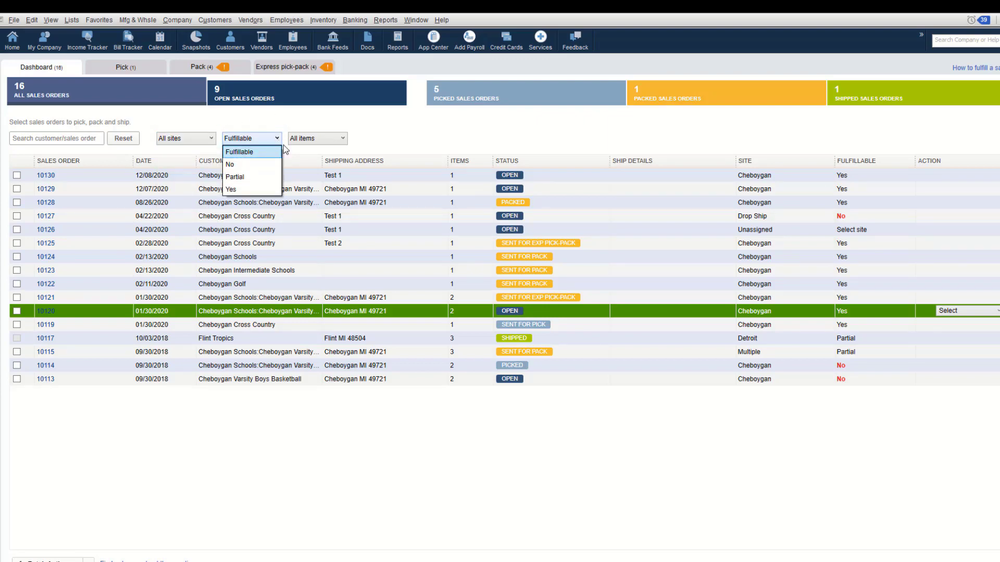
{"action": "left_click", "coordinate": [344, 141]}
{"action": "left_click", "coordinate": [343, 139]}
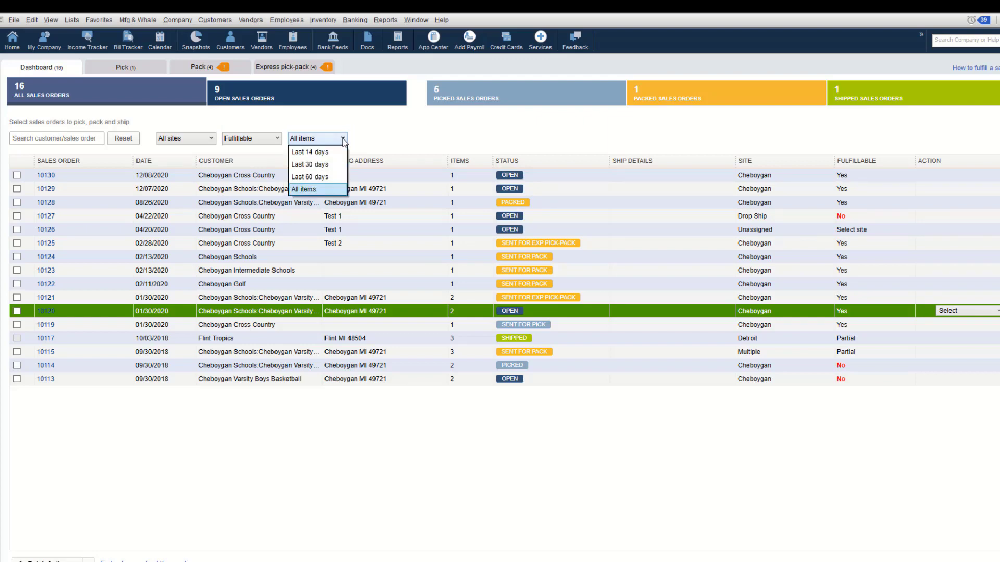
{"action": "left_click", "coordinate": [343, 140]}
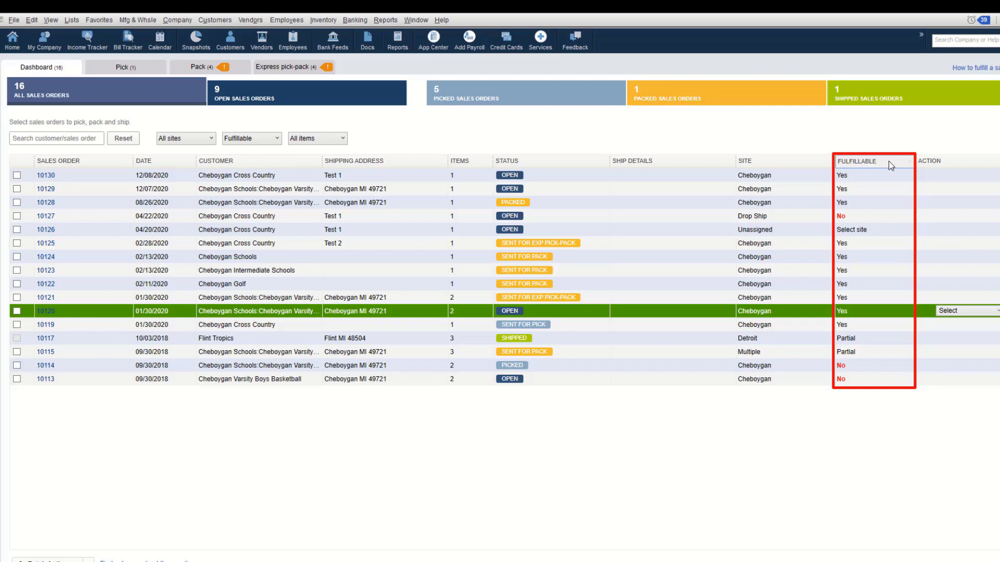
View the highlighted order's actions, then select the sales orders dated 12/08/2020 and 12/07/2020 and view their batch actions.
{"action": "left_click", "coordinate": [996, 311]}
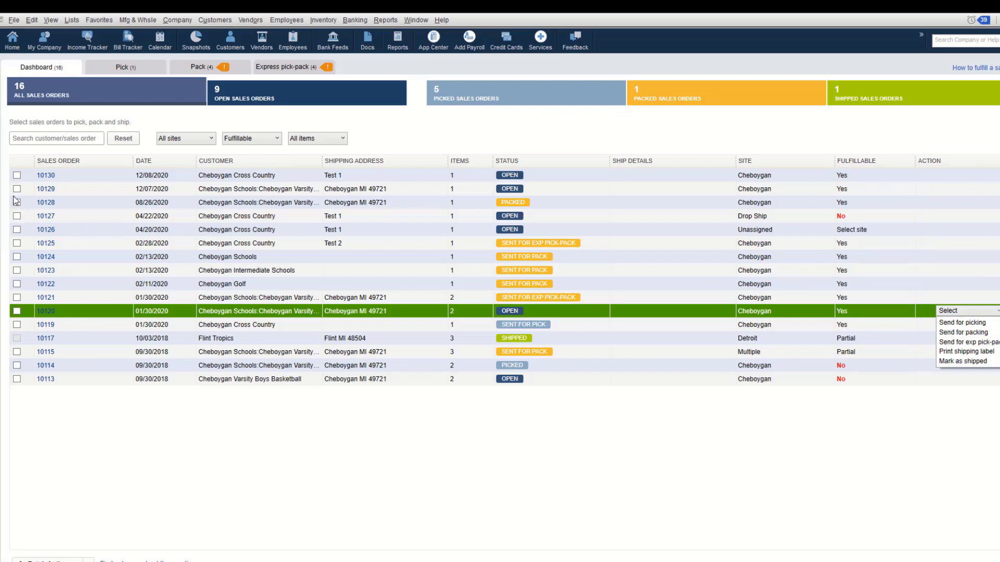
{"action": "left_click", "coordinate": [17, 175]}
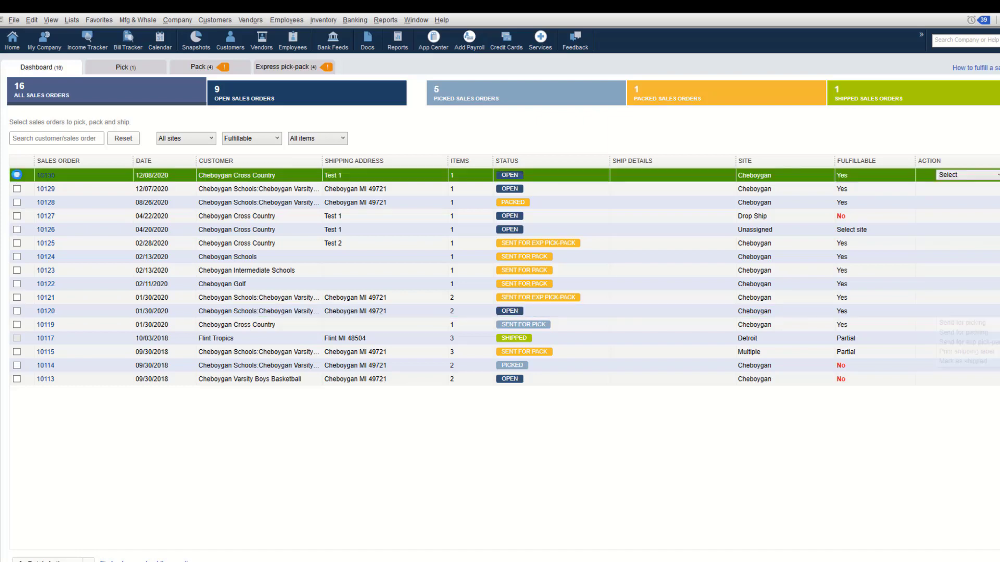
{"action": "left_click", "coordinate": [17, 189]}
{"action": "left_click", "coordinate": [47, 560]}
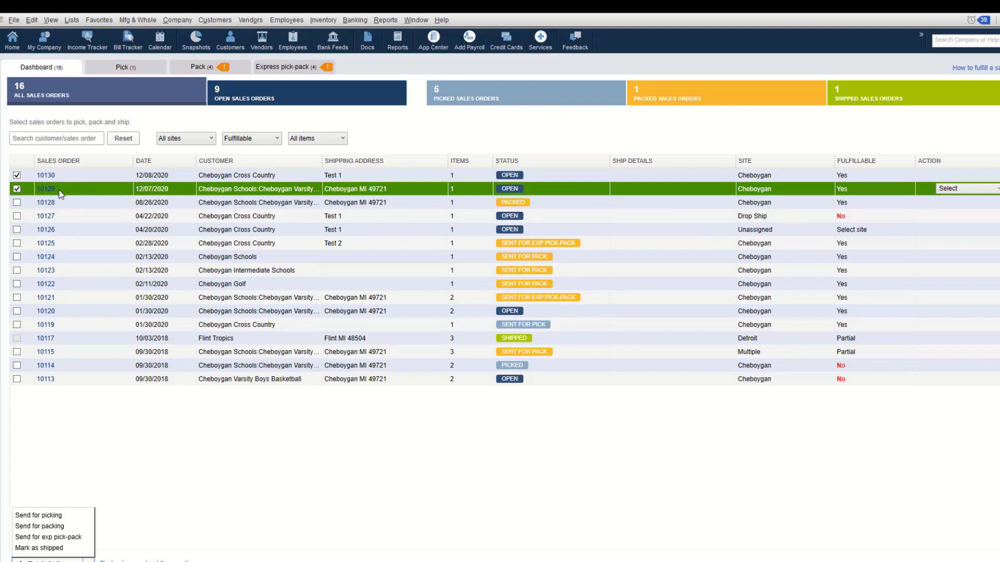
Deselect the 12/08/2020 sales order and send the 12/07/2020 order for express pick-pack.
{"action": "left_click", "coordinate": [17, 176]}
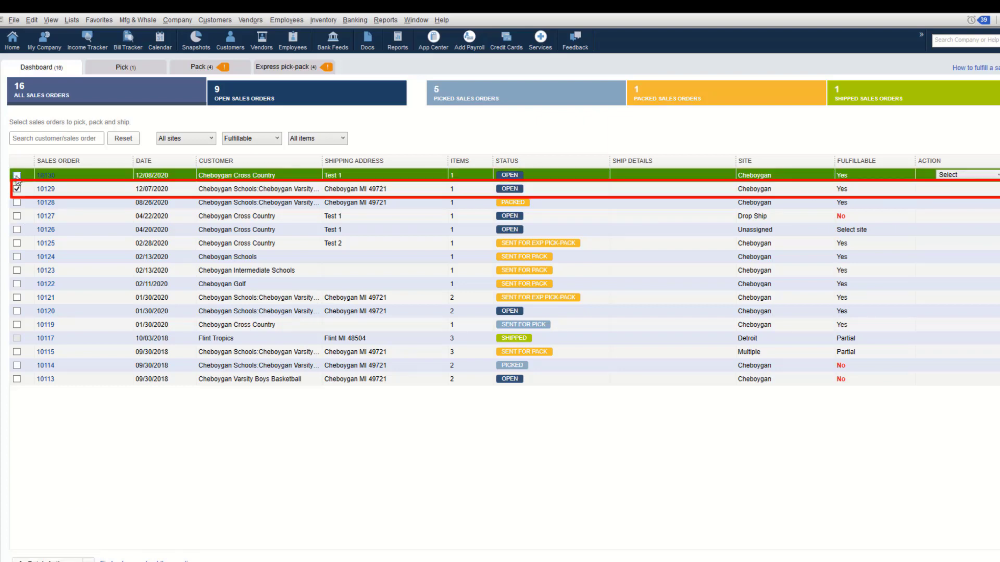
{"action": "left_click", "coordinate": [991, 195]}
{"action": "left_click", "coordinate": [997, 189]}
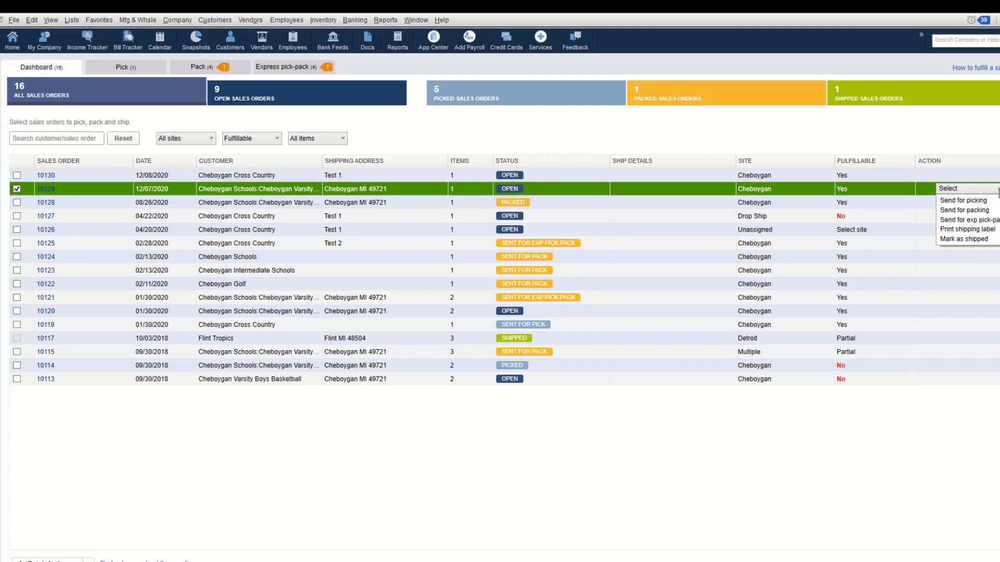
{"action": "left_click", "coordinate": [990, 220]}
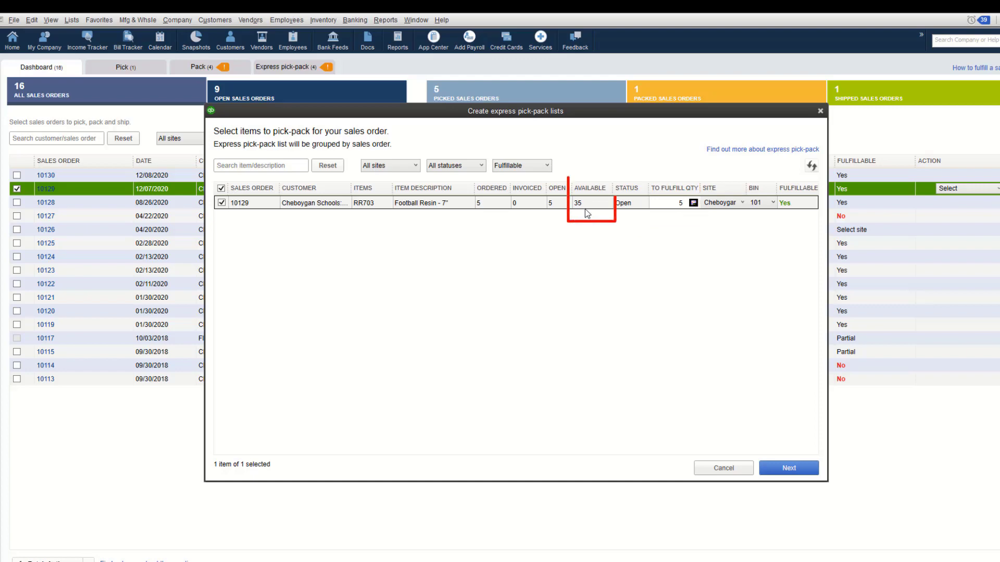
Examine the current availability of item RR703, including its sales order, pending build and purchase order details, and close the window.
{"action": "left_click", "coordinate": [693, 204]}
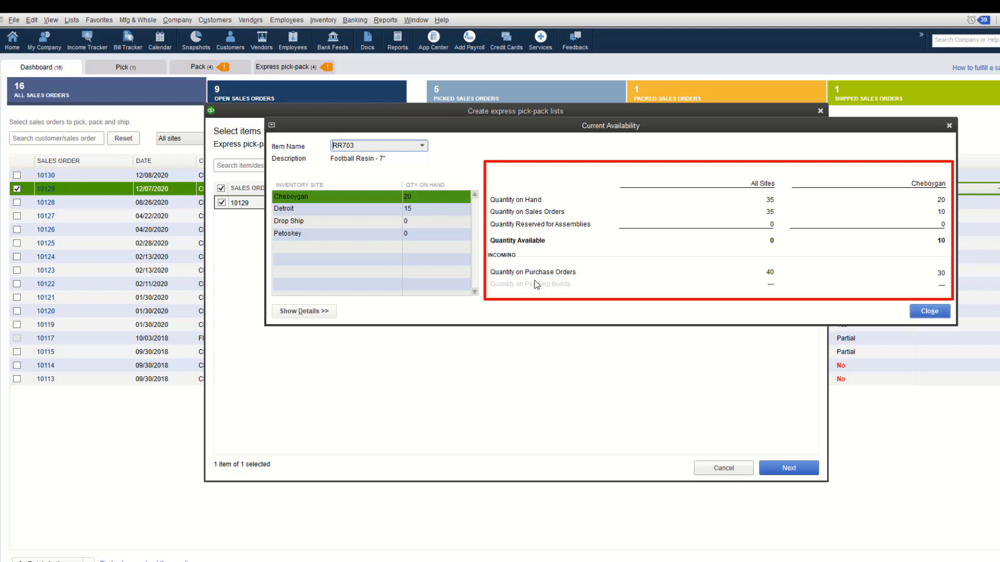
{"action": "left_click", "coordinate": [321, 312]}
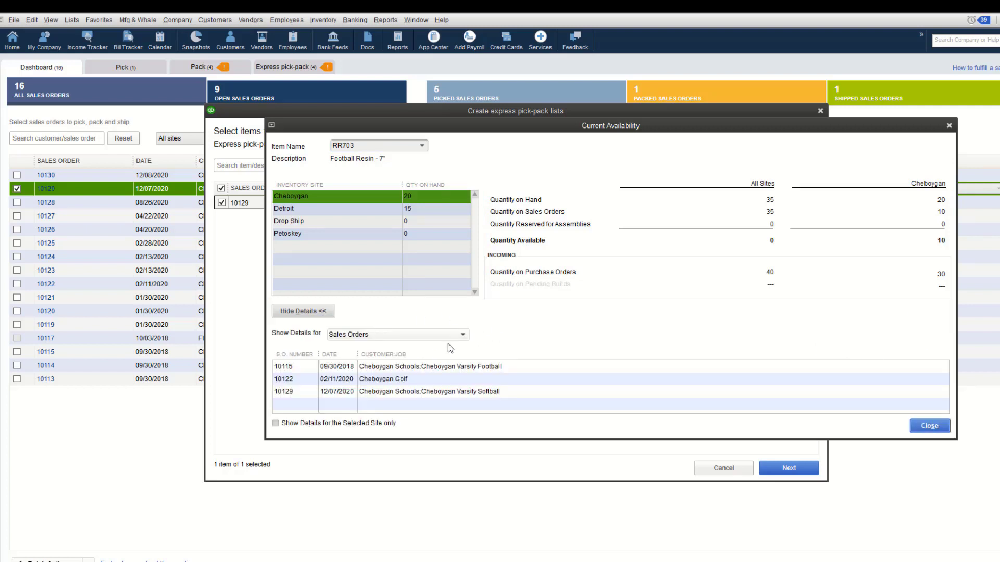
{"action": "left_click", "coordinate": [467, 339]}
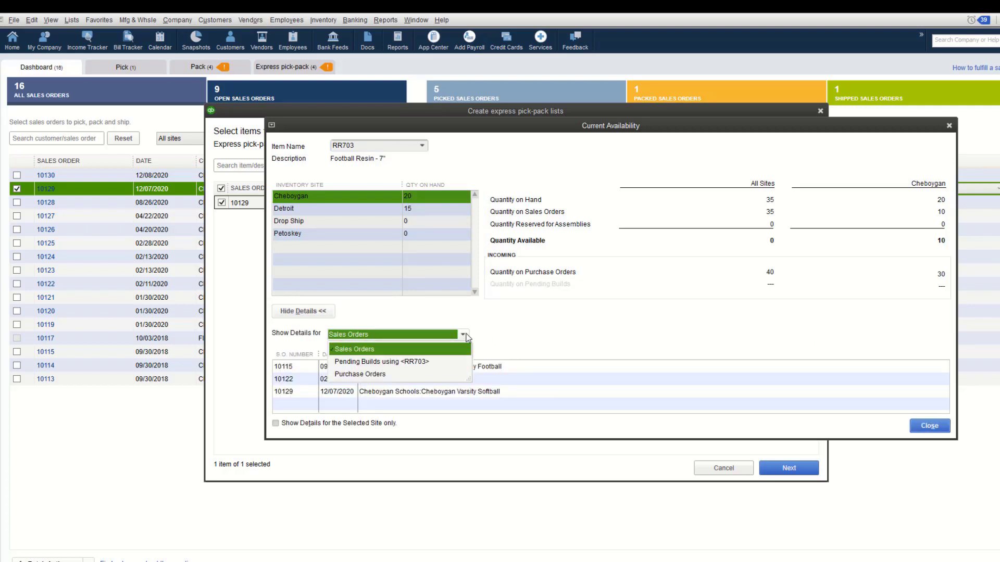
{"action": "left_click", "coordinate": [437, 362]}
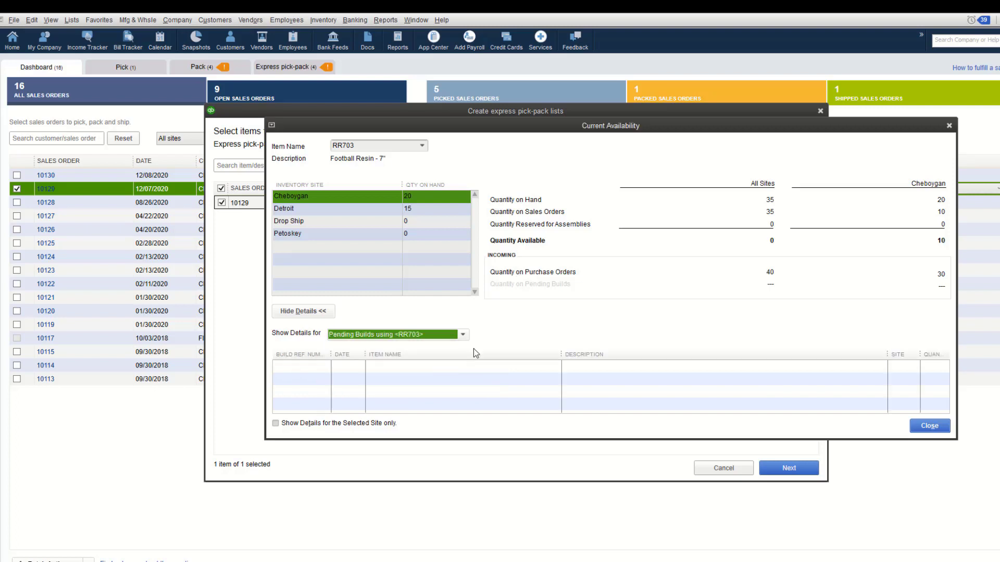
{"action": "left_click", "coordinate": [463, 335]}
{"action": "left_click", "coordinate": [401, 374]}
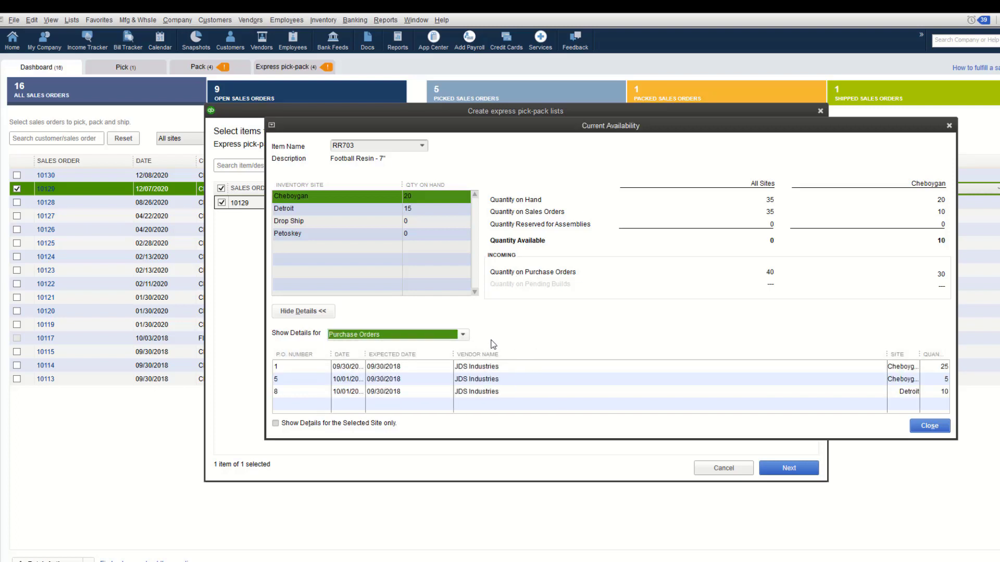
{"action": "left_click", "coordinate": [463, 335]}
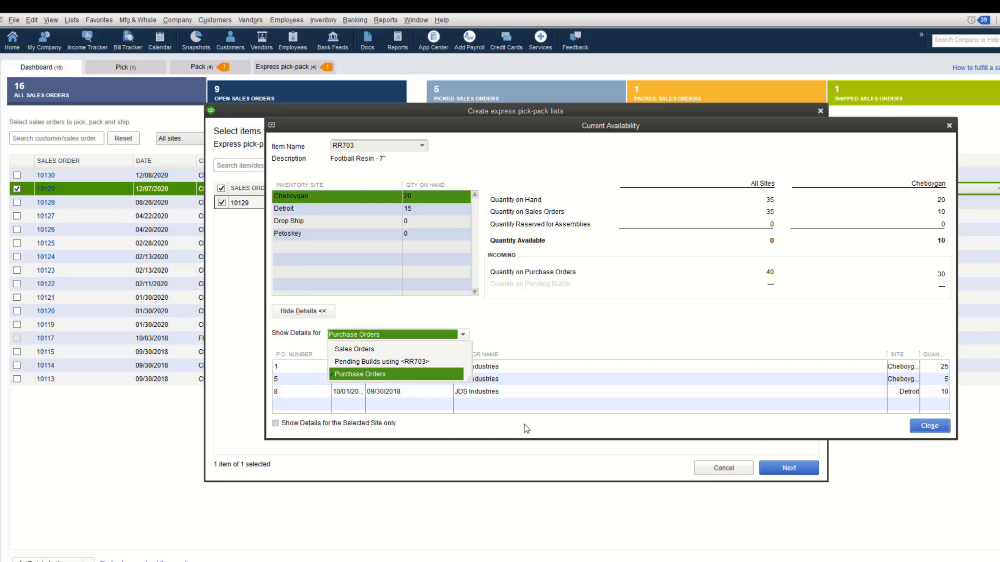
{"action": "left_click", "coordinate": [936, 426]}
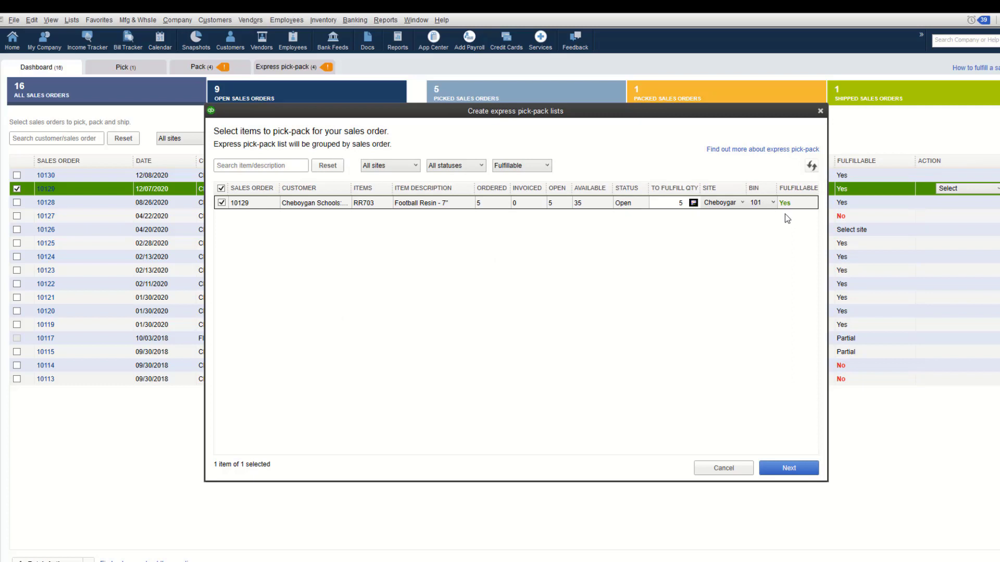
Continue with the selected RR703 item and add a note to the express pick-pack list to talk to the named colleague before packing.
{"action": "left_click", "coordinate": [781, 471]}
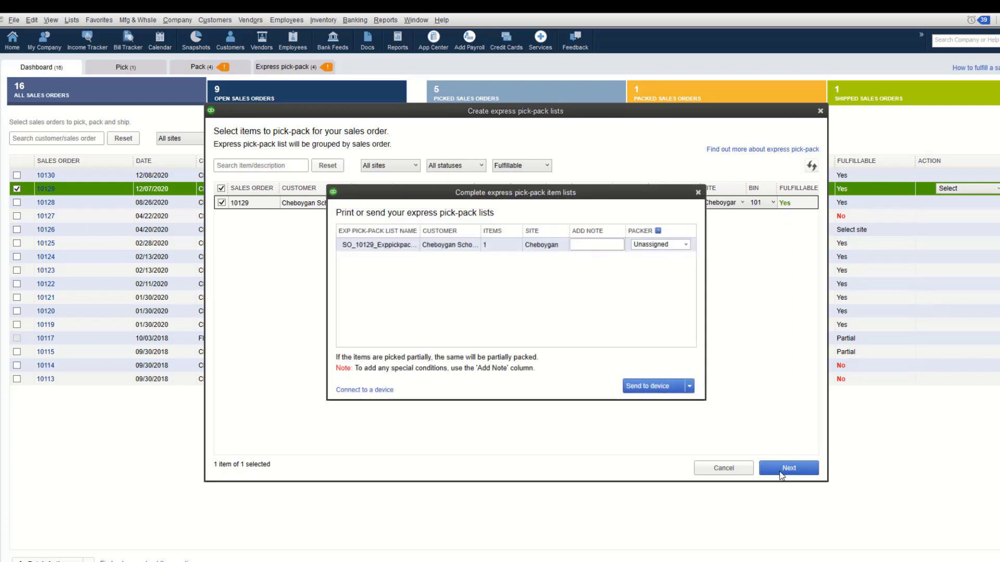
{"action": "left_click", "coordinate": [583, 245]}
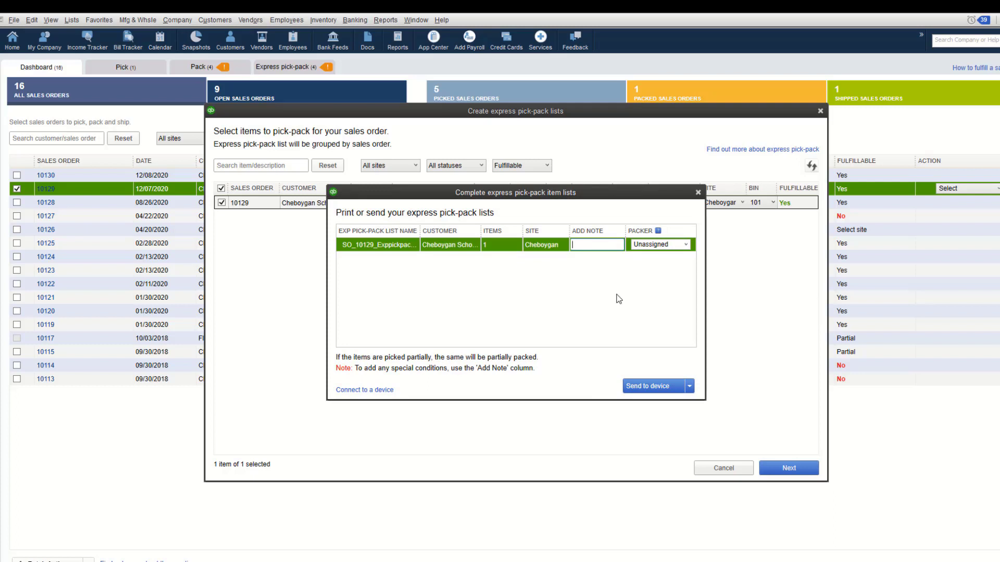
{"action": "type", "text": "Talk to Stev"}
{"action": "type", "text": "e before"}
{"action": "type", "text": " packing"}
Assign the third listed worker as packer for the Cheboygan express pick-pack list and send the list to the device.
{"action": "left_click", "coordinate": [687, 245]}
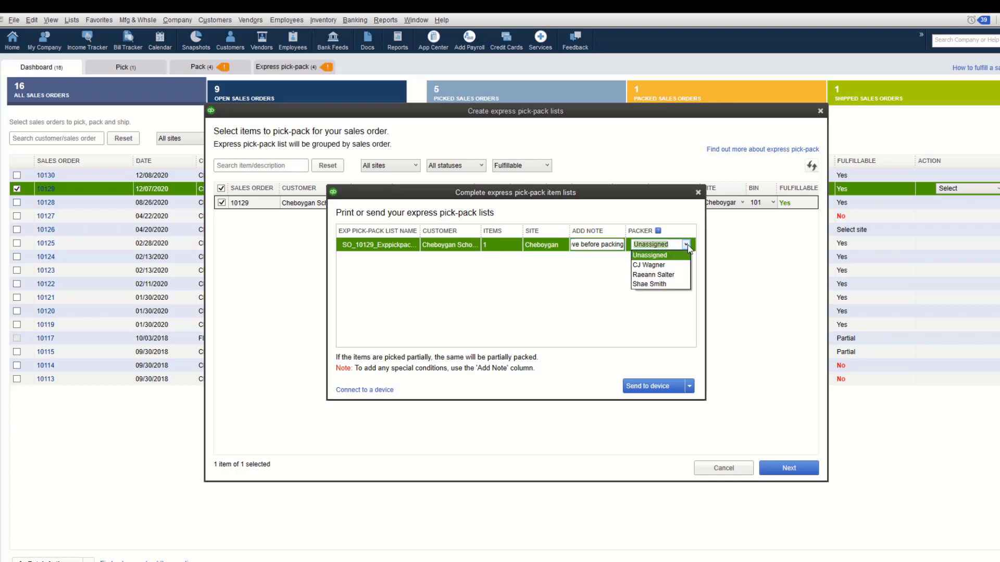
{"action": "left_click", "coordinate": [670, 276]}
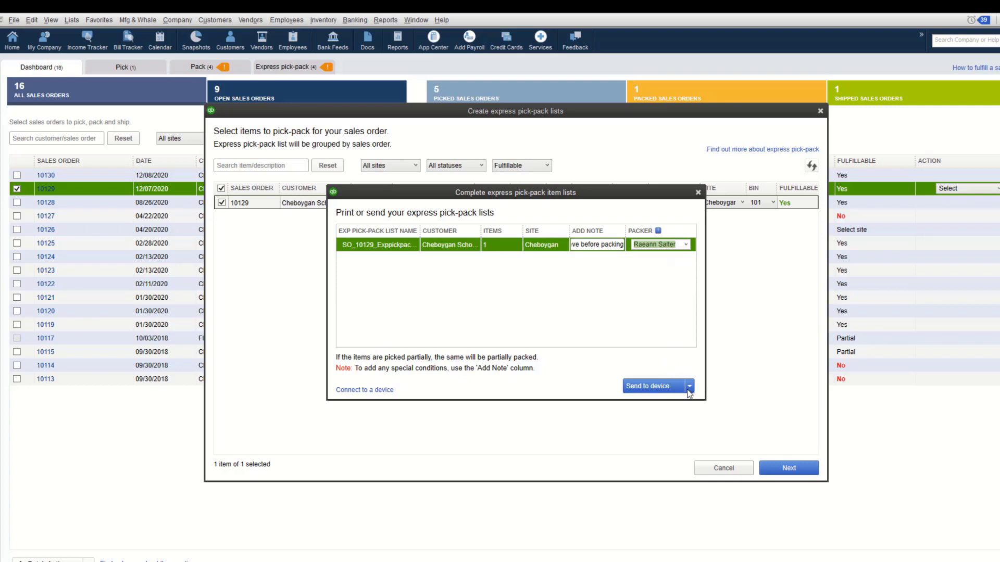
{"action": "left_click", "coordinate": [688, 388]}
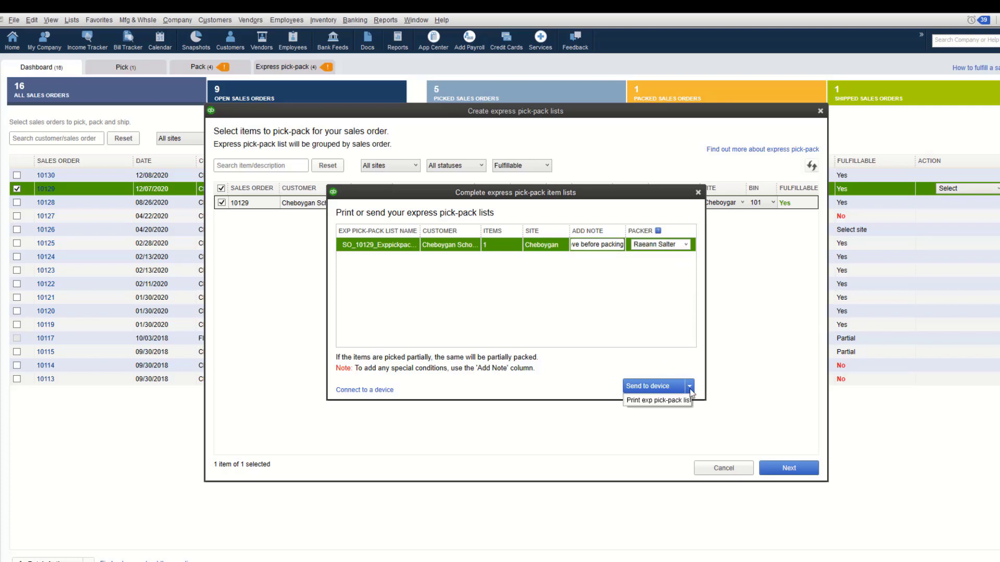
{"action": "left_click", "coordinate": [657, 386]}
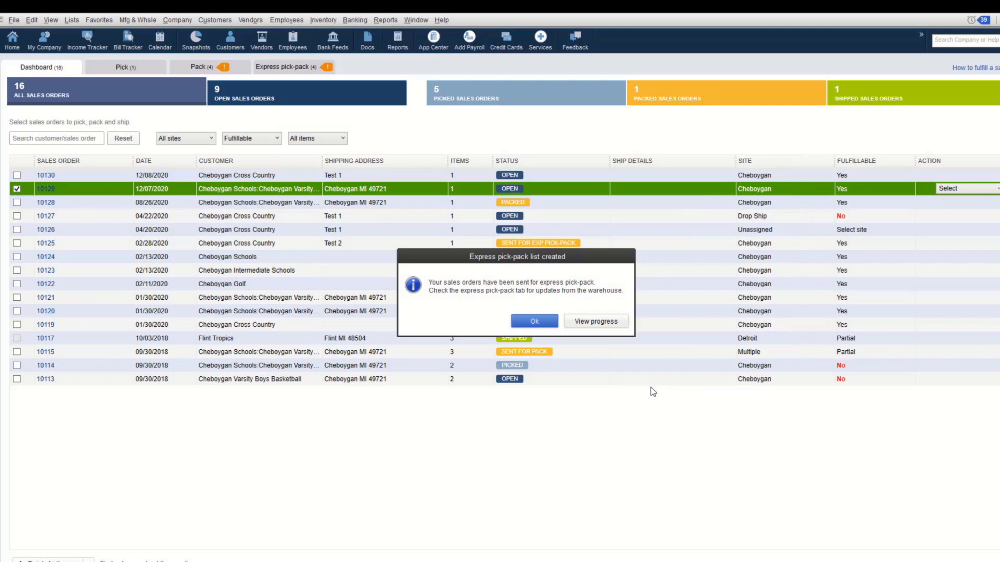
{"action": "left_click", "coordinate": [529, 328]}
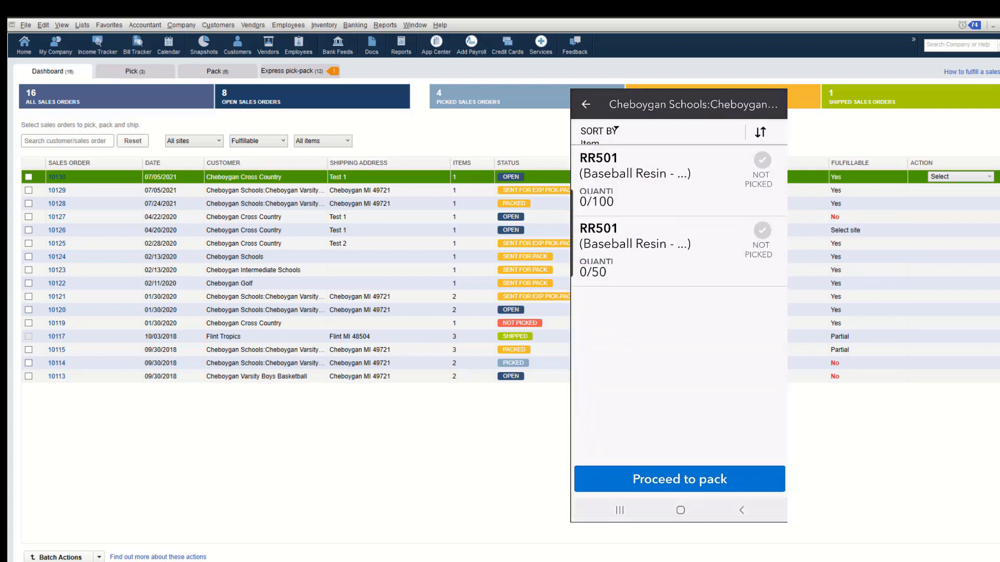
Leave the current list and open the assigned express pick-pack list for Cheboygan Varsity Football that carries the talk-before-packing note.
{"action": "left_click", "coordinate": [586, 104]}
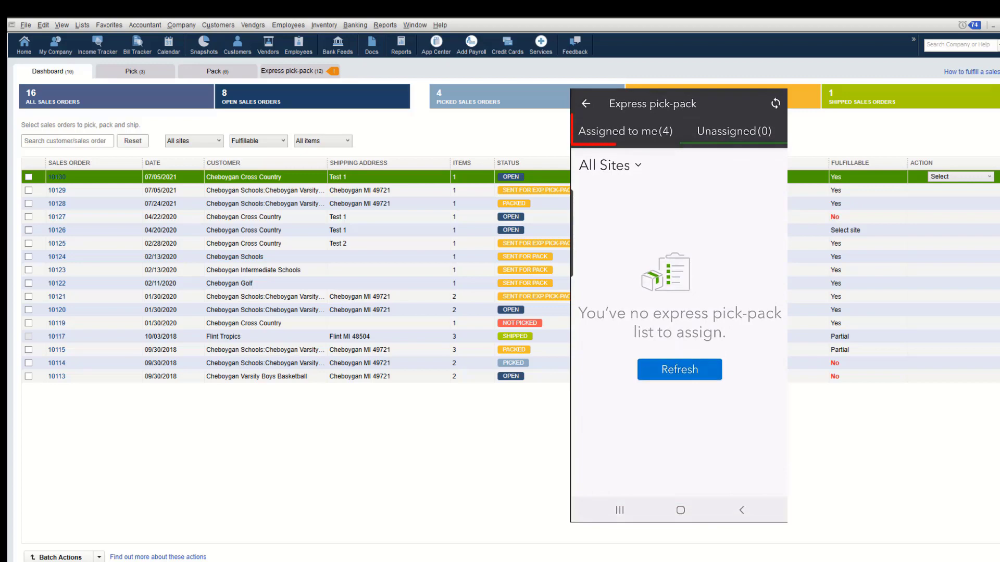
{"action": "left_click", "coordinate": [625, 131]}
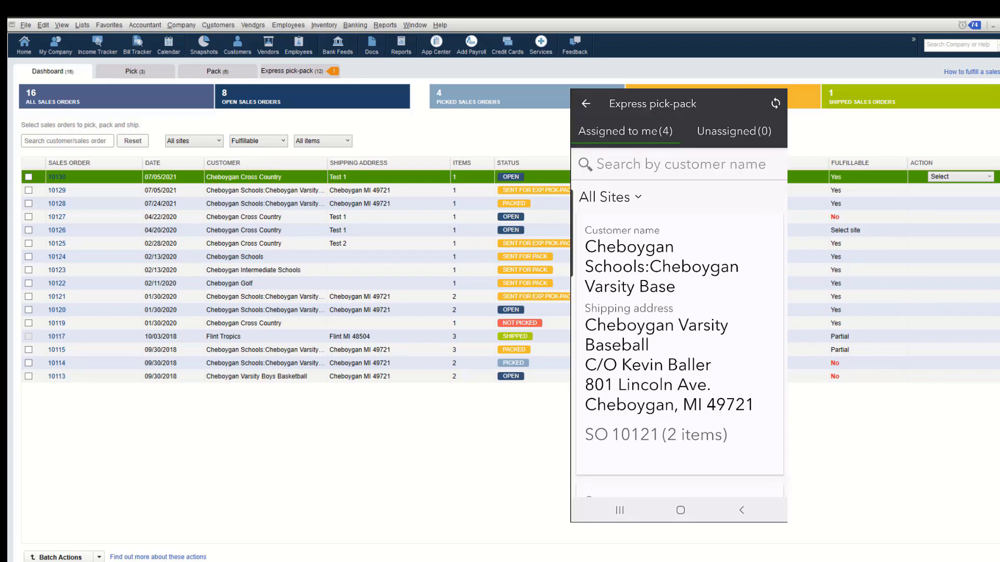
{"action": "left_click", "coordinate": [680, 165]}
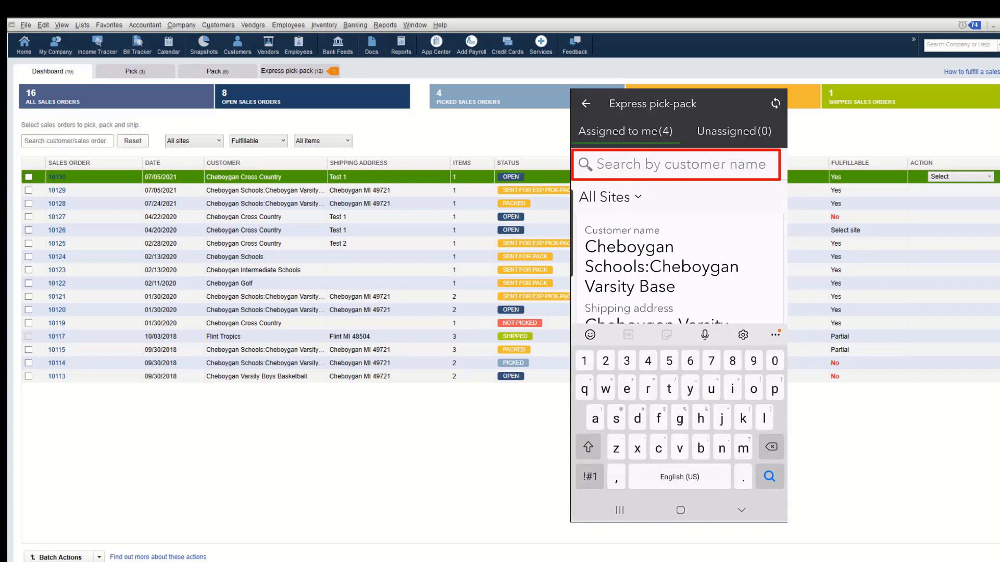
{"action": "left_click", "coordinate": [610, 197]}
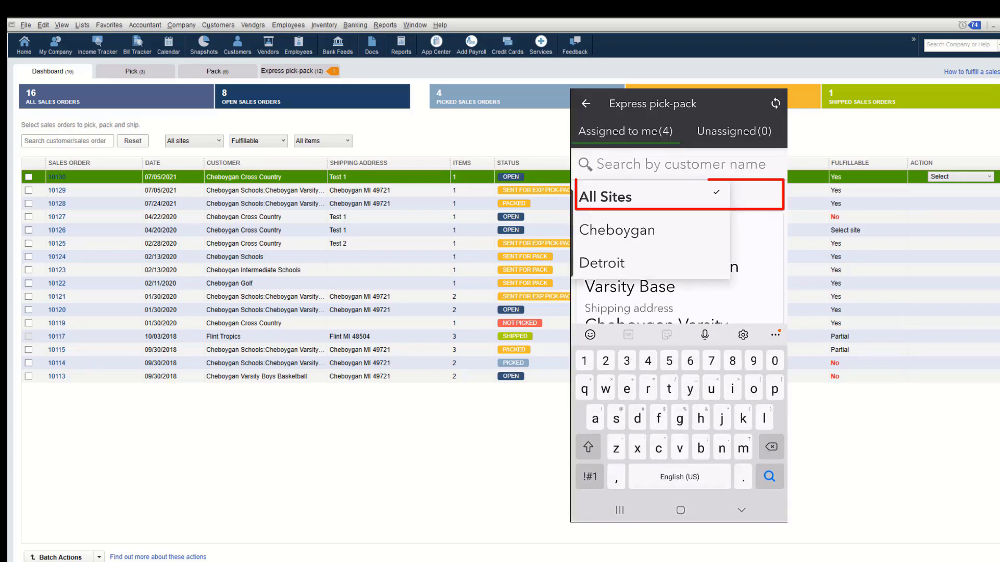
{"action": "scroll", "coordinate": [679, 354], "scroll_direction": "down", "scroll_amount": 5}
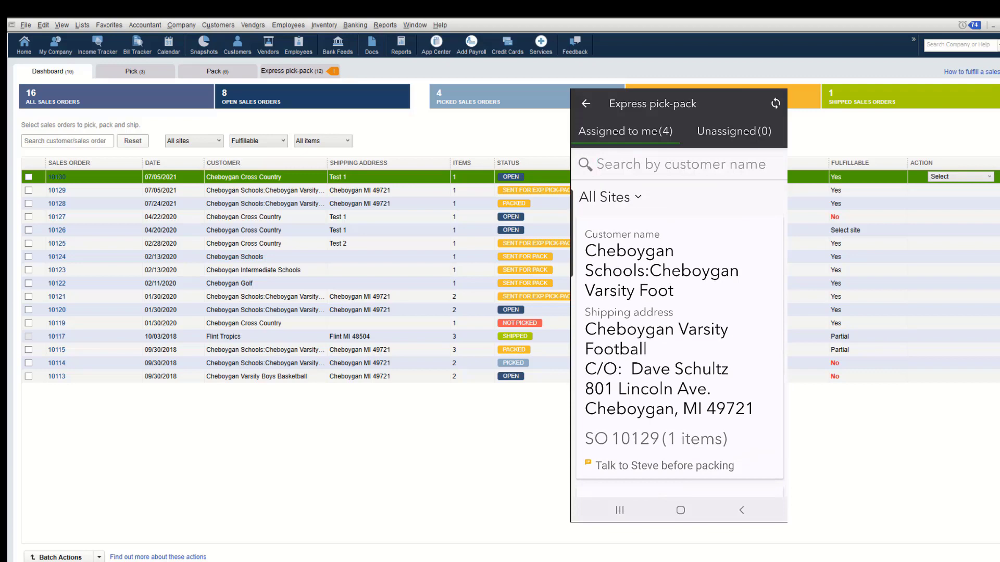
{"action": "left_click", "coordinate": [679, 354]}
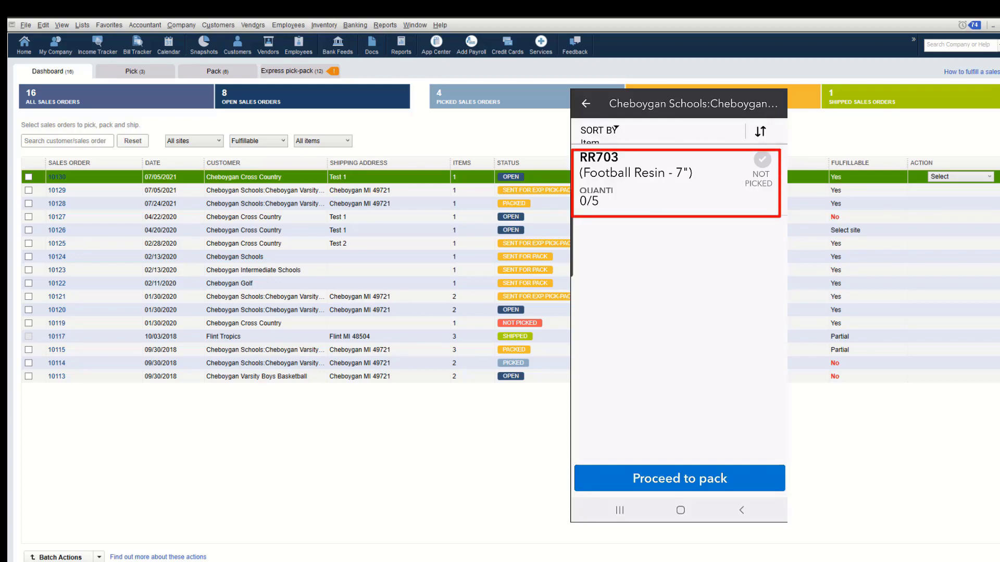
{"action": "left_click", "coordinate": [614, 127]}
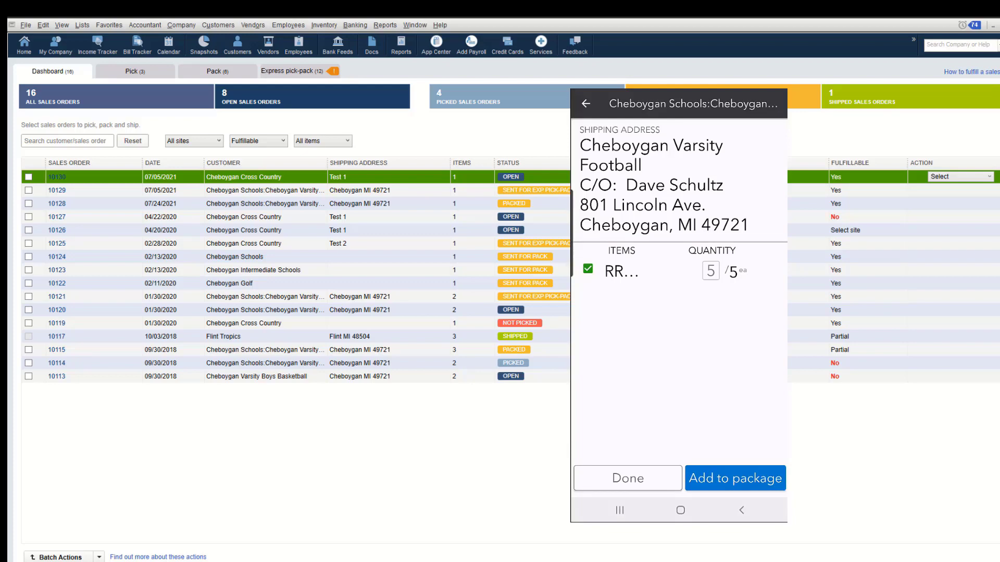
Add the packed RR703 items to a new package weighing 5 lbs and measuring 24 × 24 × 12 in.
{"action": "left_click", "coordinate": [735, 478]}
{"action": "left_click", "coordinate": [664, 159]}
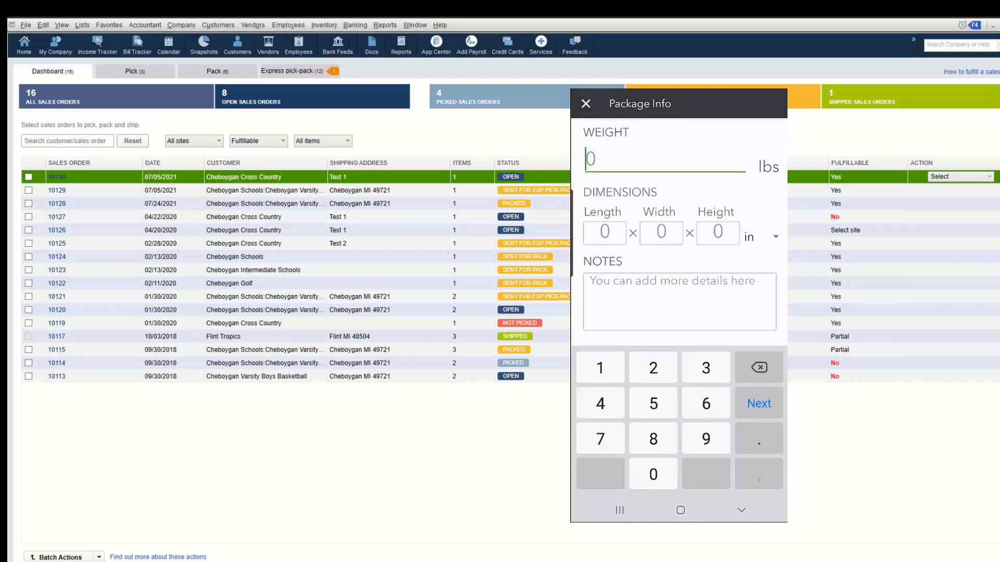
{"action": "type", "text": "5"}
{"action": "key", "text": "Tab"}
{"action": "type", "text": "24"}
{"action": "key", "text": "Tab"}
{"action": "type", "text": "24"}
{"action": "key", "text": "Tab"}
{"action": "type", "text": "12"}
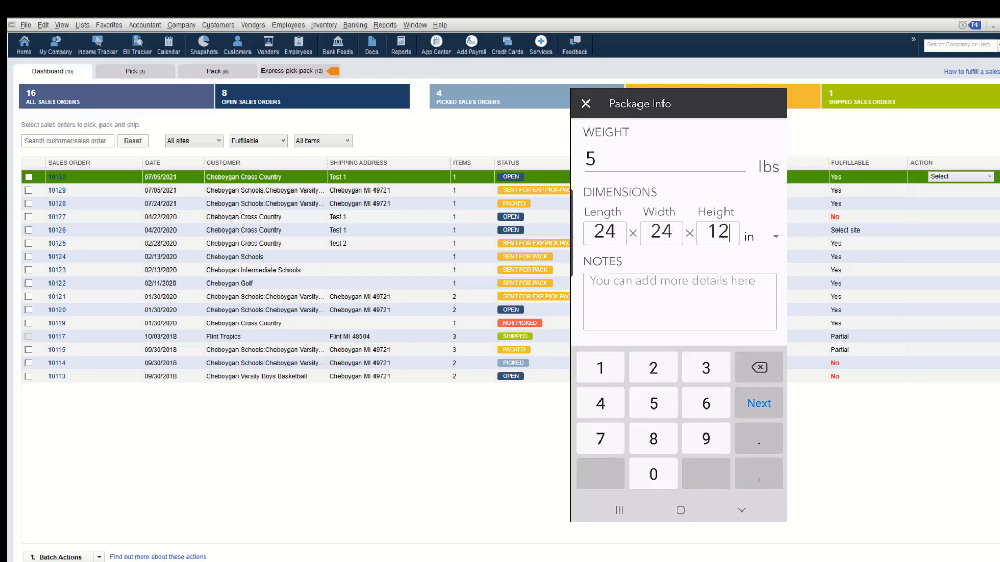
Add the package note "Expedite shipping.", confirm the package and finish packing the list.
{"action": "key", "text": "Tab"}
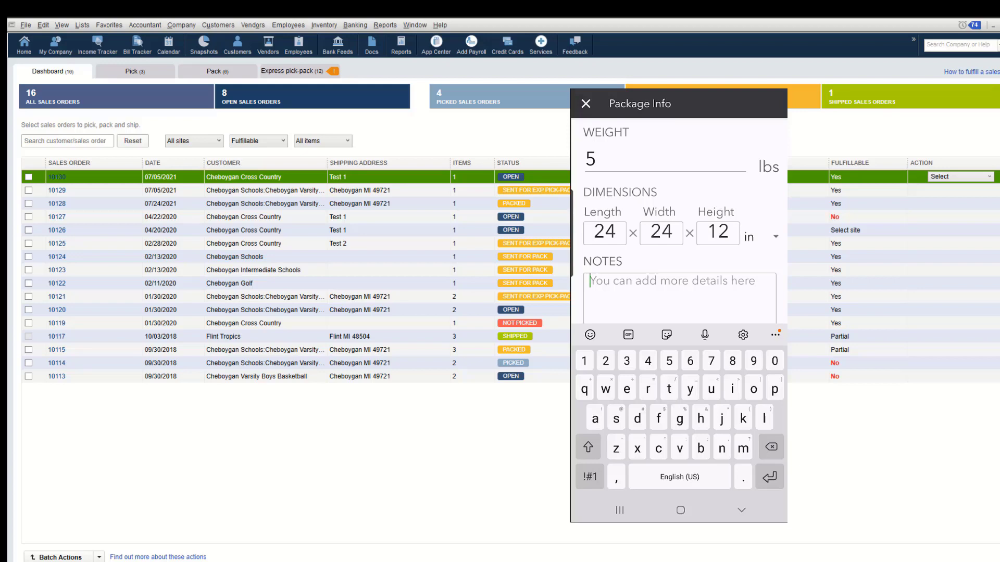
{"action": "type", "text": "Expediste"}
{"action": "key", "text": "BackSpace"}
{"action": "key", "text": "BackSpace"}
{"action": "key", "text": "BackSpace"}
{"action": "type", "text": "ate s"}
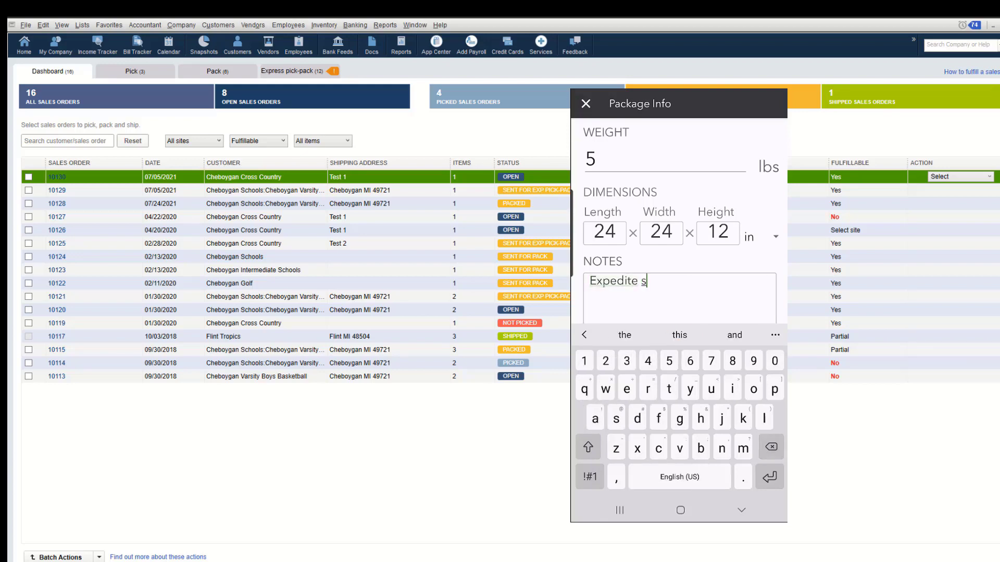
{"action": "type", "text": "hipping."}
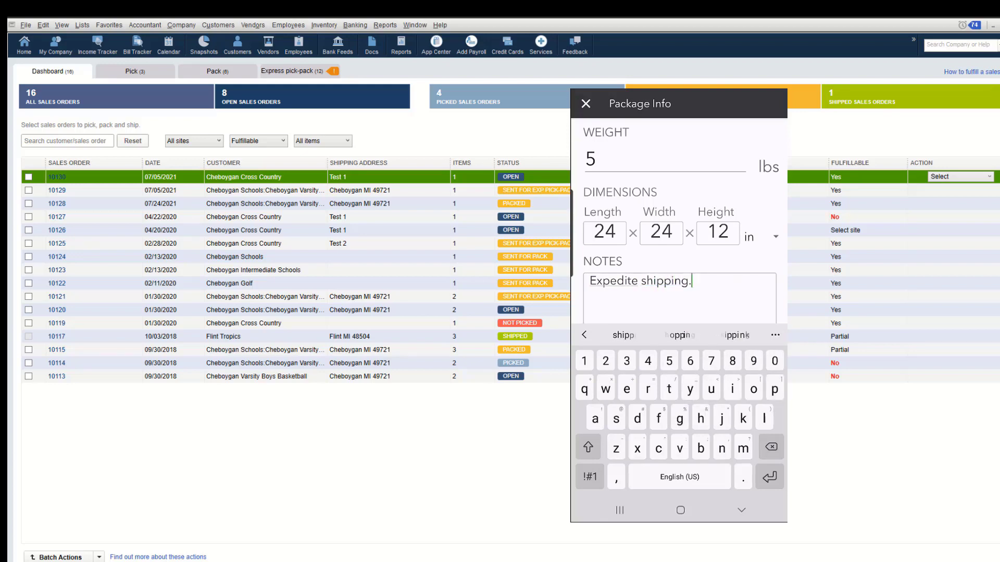
{"action": "key", "text": "Escape"}
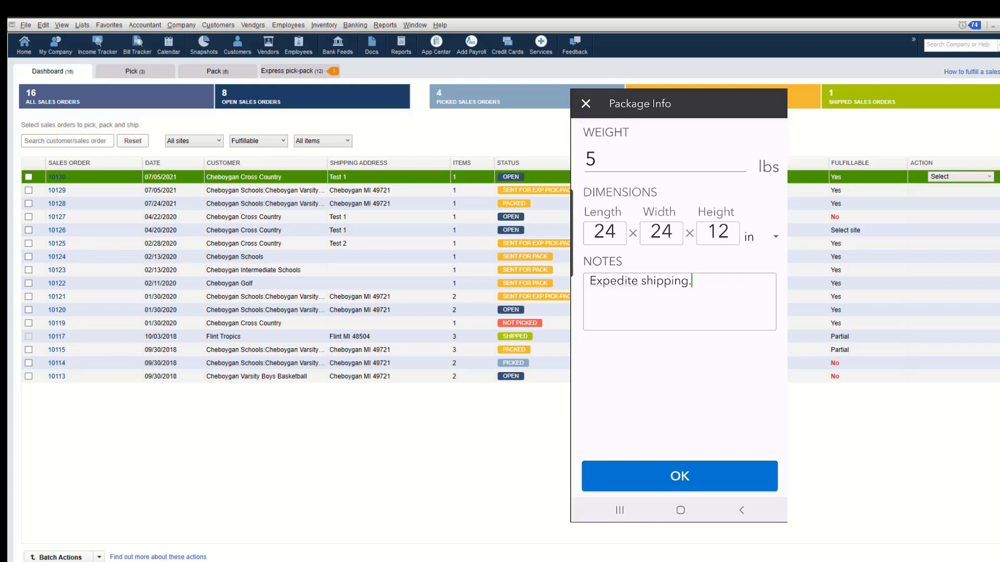
{"action": "left_click", "coordinate": [679, 476]}
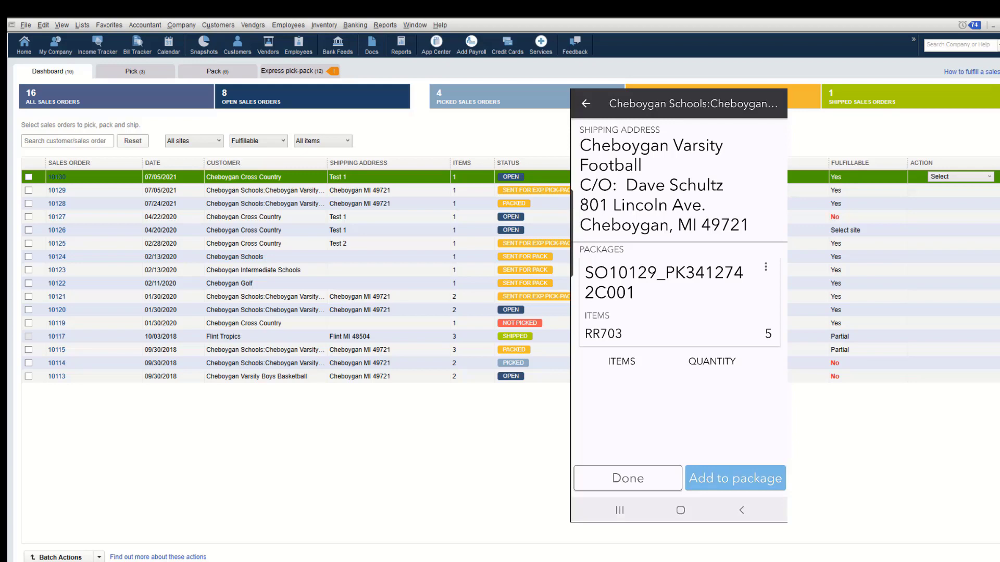
{"action": "left_click", "coordinate": [627, 478]}
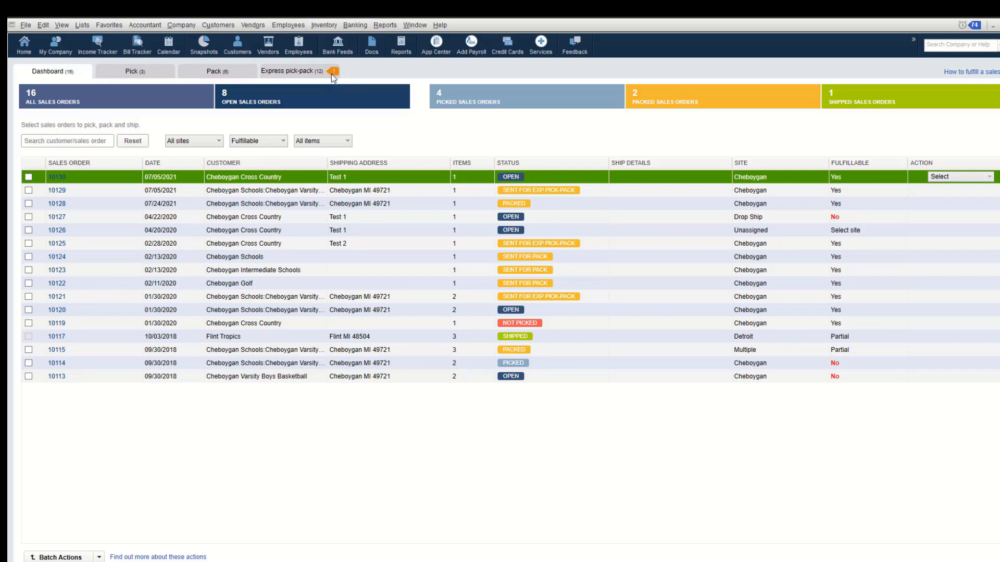
Open the flagged, packed express pick-pack list in the desktop worksheet and review its status filter options and notes.
{"action": "left_click", "coordinate": [315, 76]}
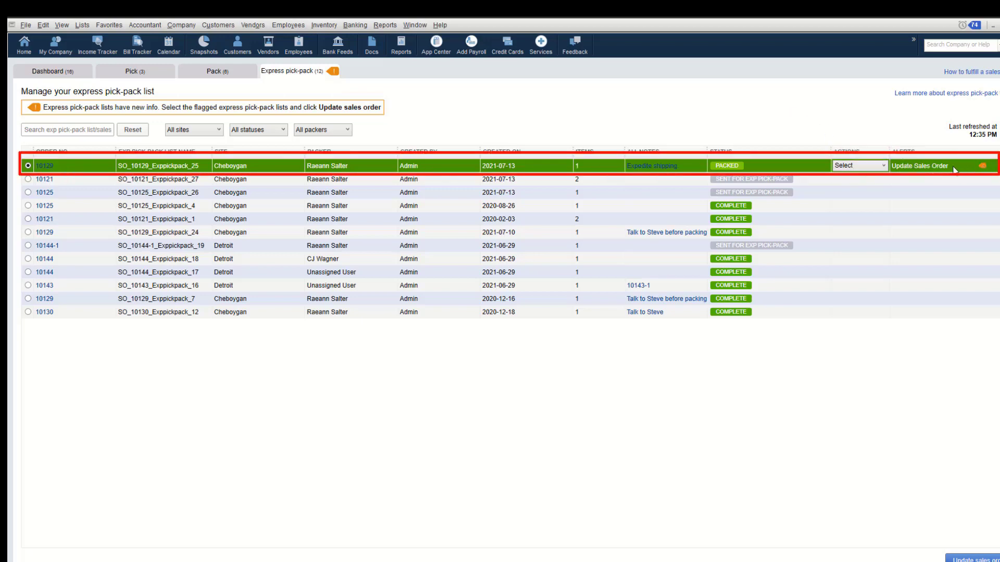
{"action": "left_click", "coordinate": [883, 166]}
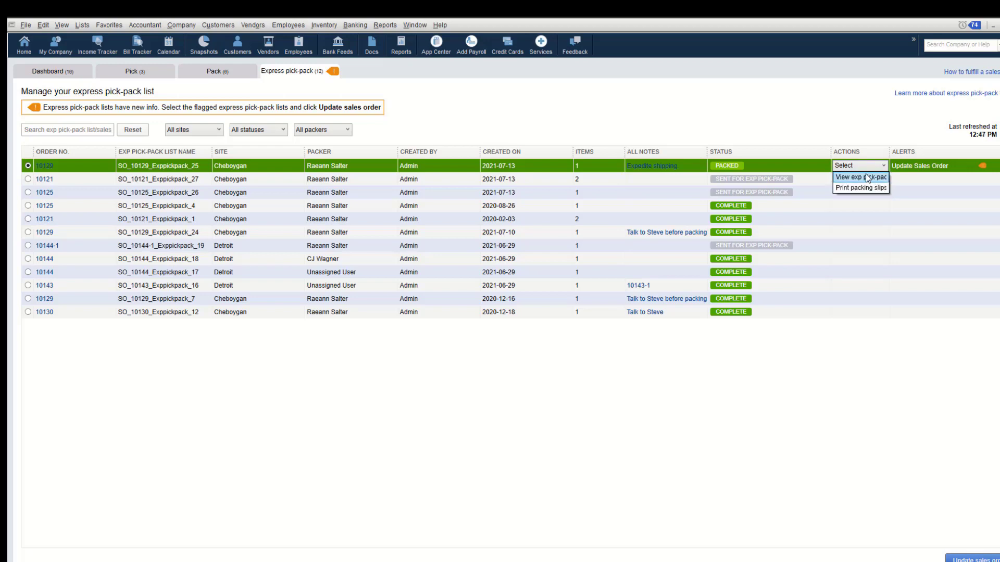
{"action": "left_click", "coordinate": [867, 177]}
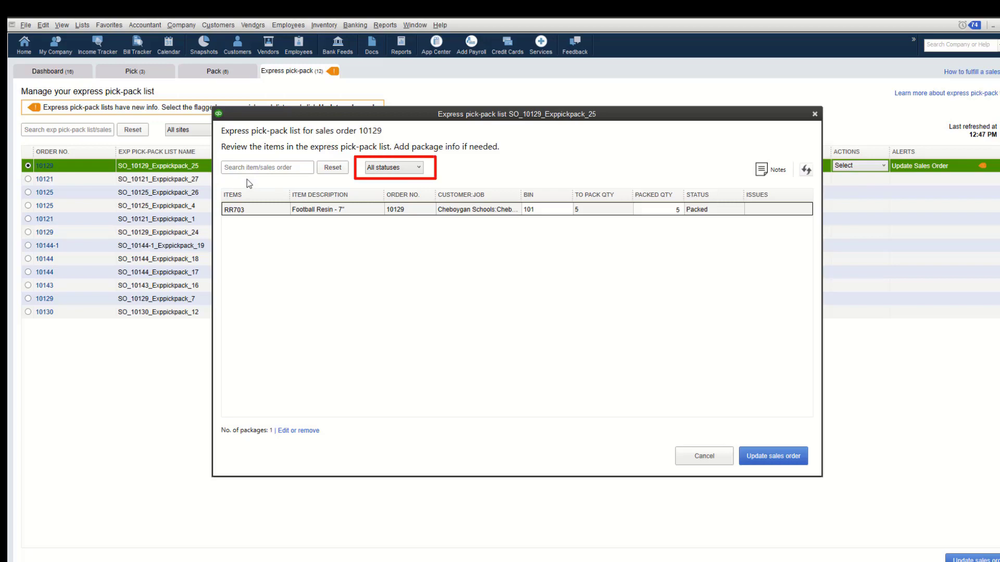
{"action": "left_click", "coordinate": [419, 168]}
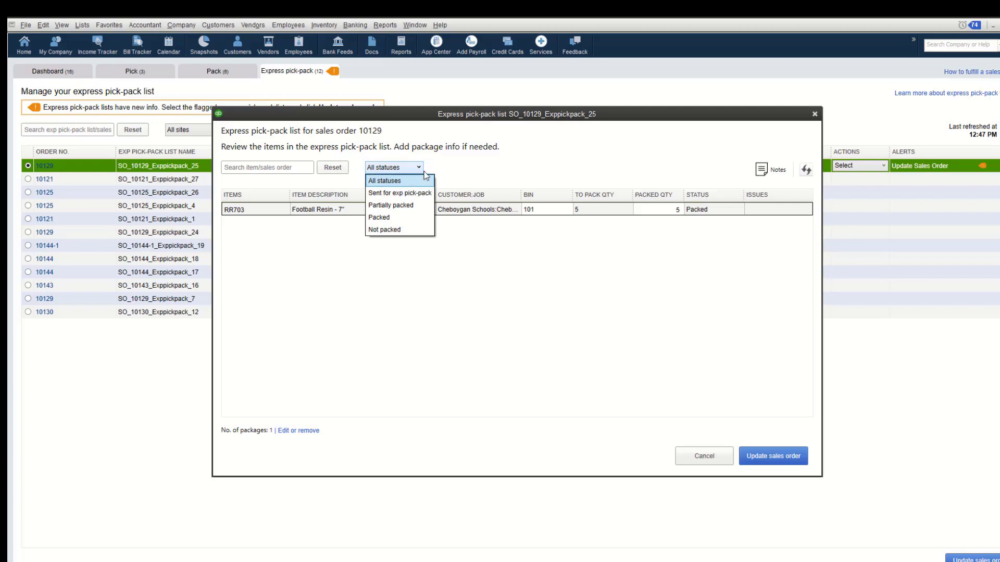
{"action": "left_click", "coordinate": [589, 178]}
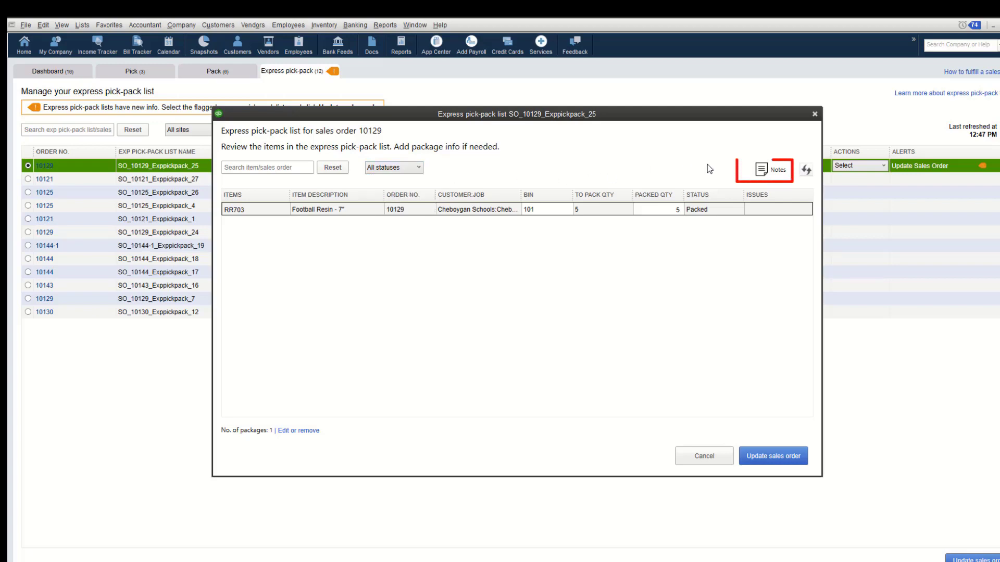
{"action": "left_click", "coordinate": [775, 174]}
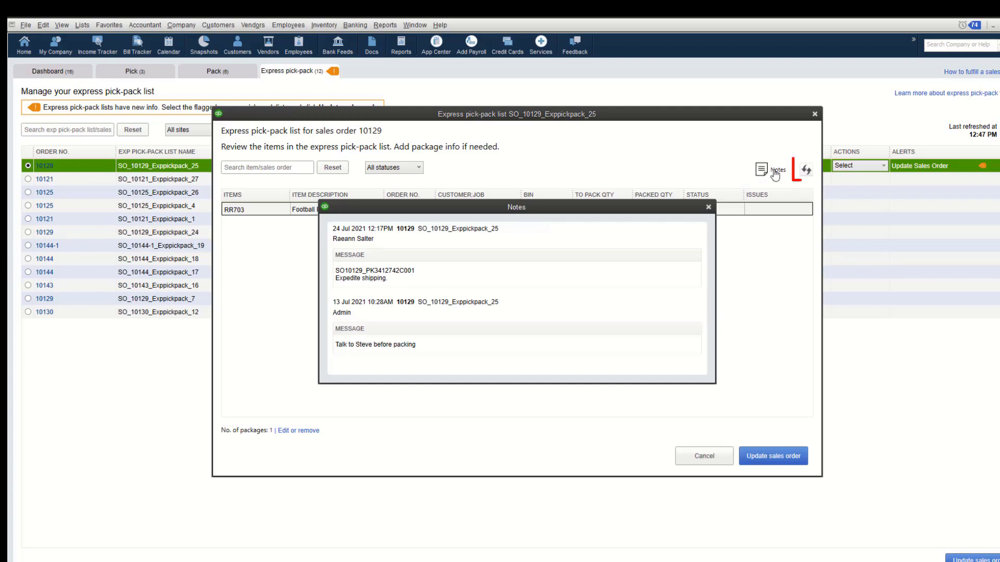
{"action": "left_click", "coordinate": [708, 208]}
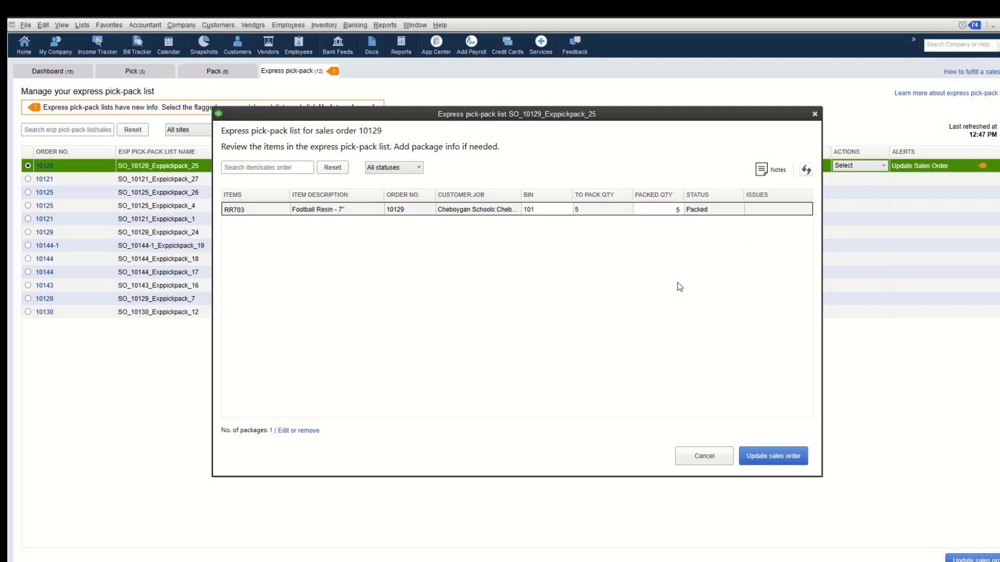
Review the package's weight and dimensions, and update the sales order from the express pick-pack list.
{"action": "left_click", "coordinate": [307, 432]}
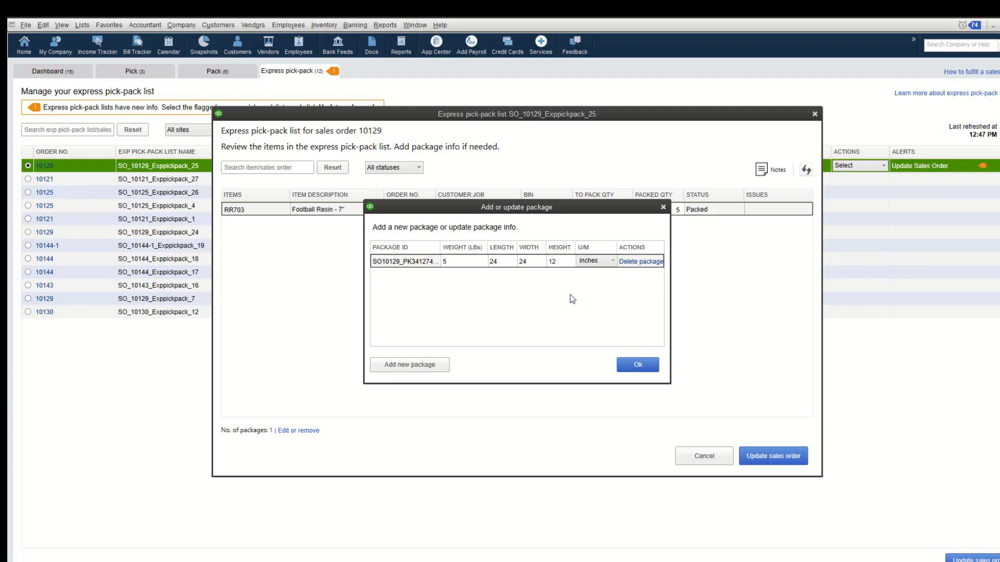
{"action": "left_click", "coordinate": [653, 365]}
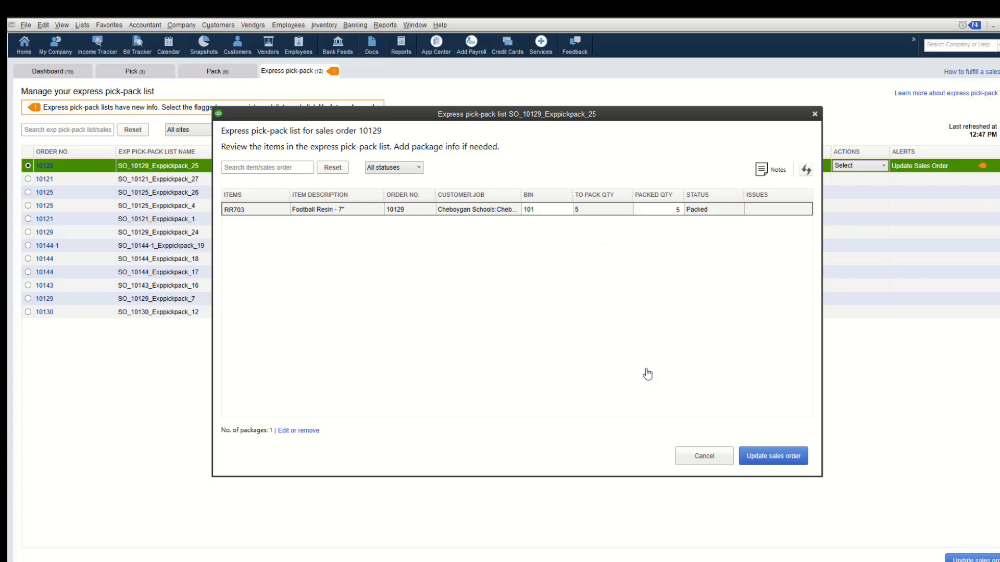
{"action": "left_click", "coordinate": [755, 458]}
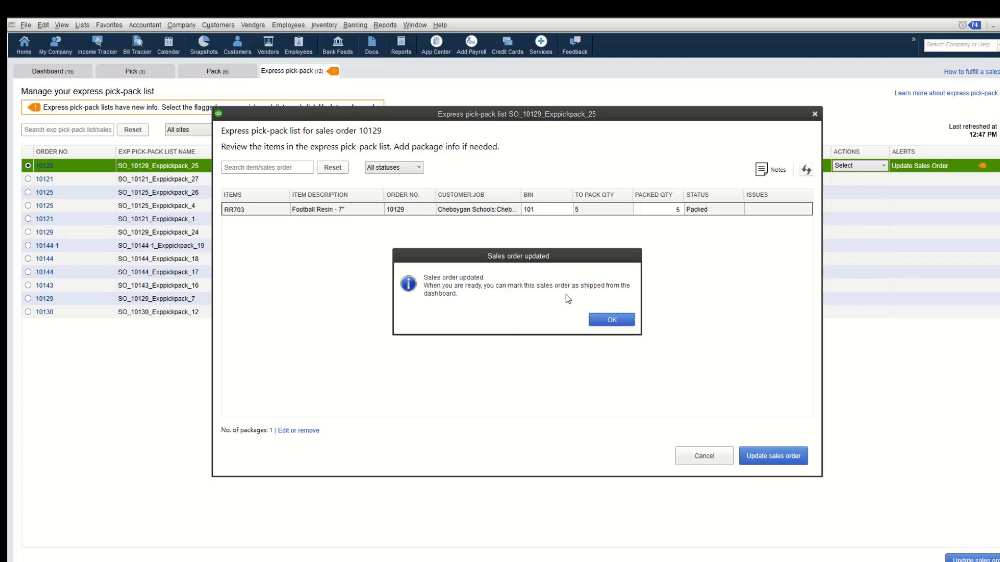
{"action": "left_click", "coordinate": [597, 320]}
Preview the packing slip for the completed Cheboygan express pick-pack list with the expedite note and close the preview.
{"action": "left_click", "coordinate": [883, 145]}
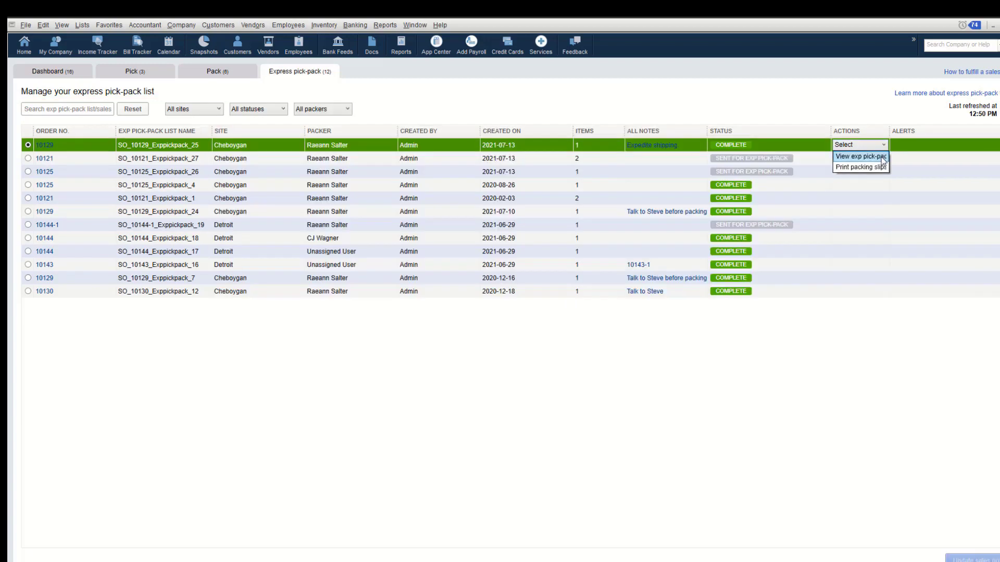
{"action": "left_click", "coordinate": [880, 171]}
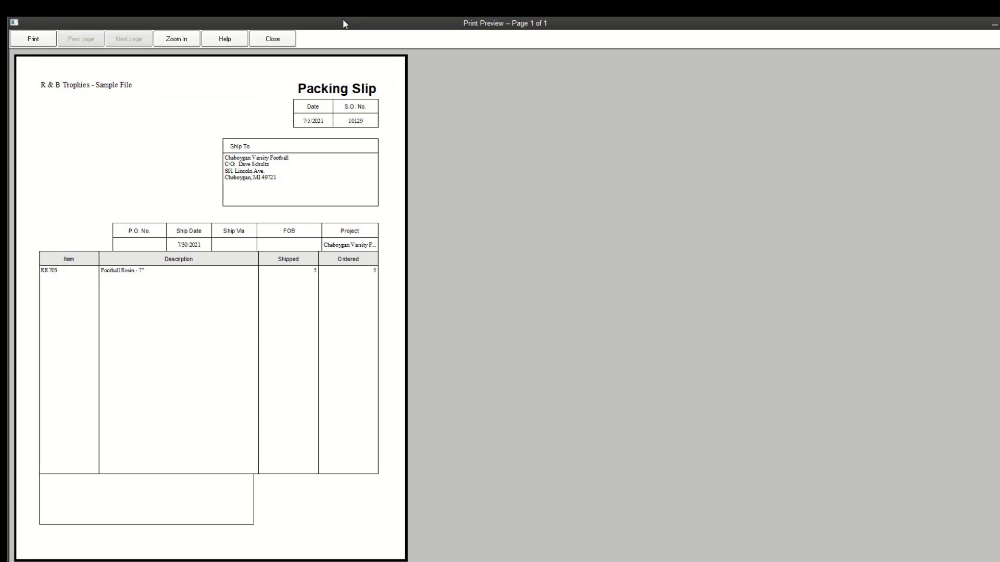
{"action": "left_click", "coordinate": [278, 40]}
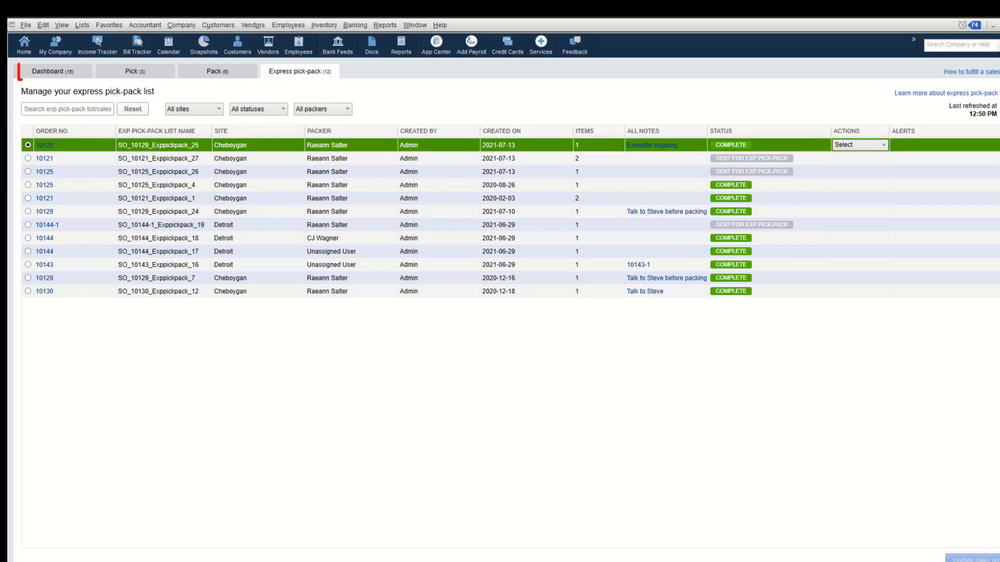
Mark the open 07/05/2021 Cheboygan Cross Country sales order as shipped despite it not being packed, and open its invoice.
{"action": "left_click", "coordinate": [50, 75]}
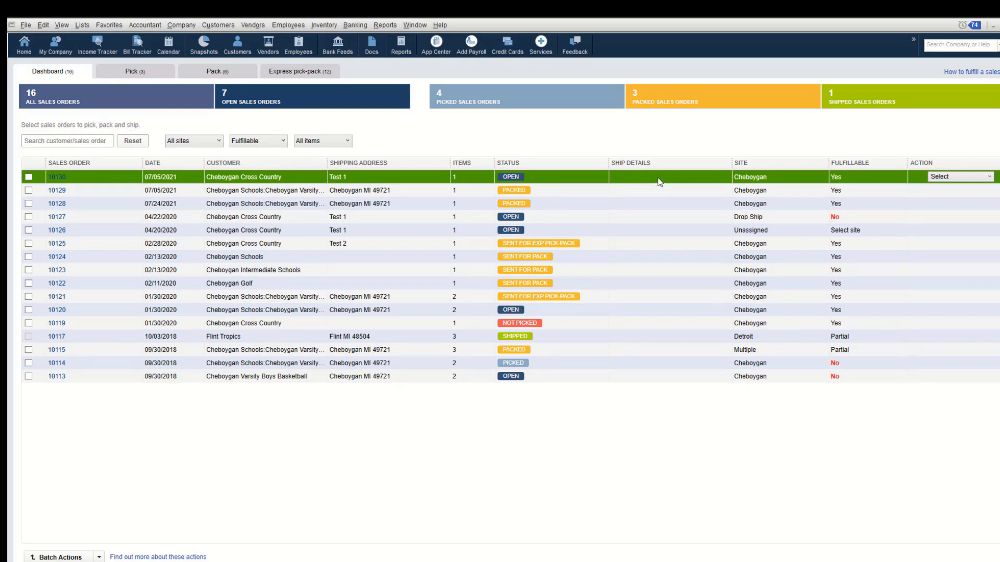
{"action": "left_click", "coordinate": [989, 177]}
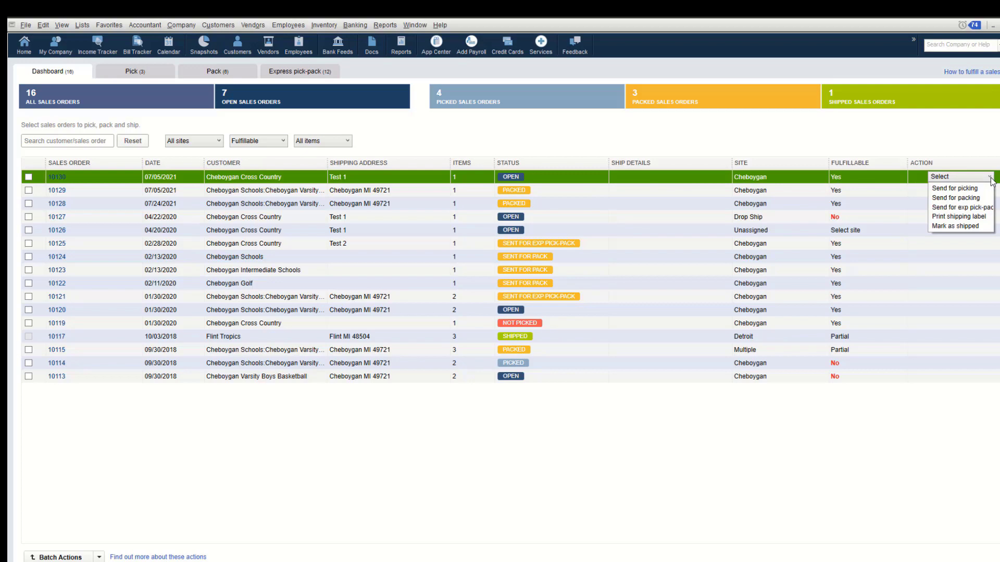
{"action": "mouse_move", "coordinate": [989, 218]}
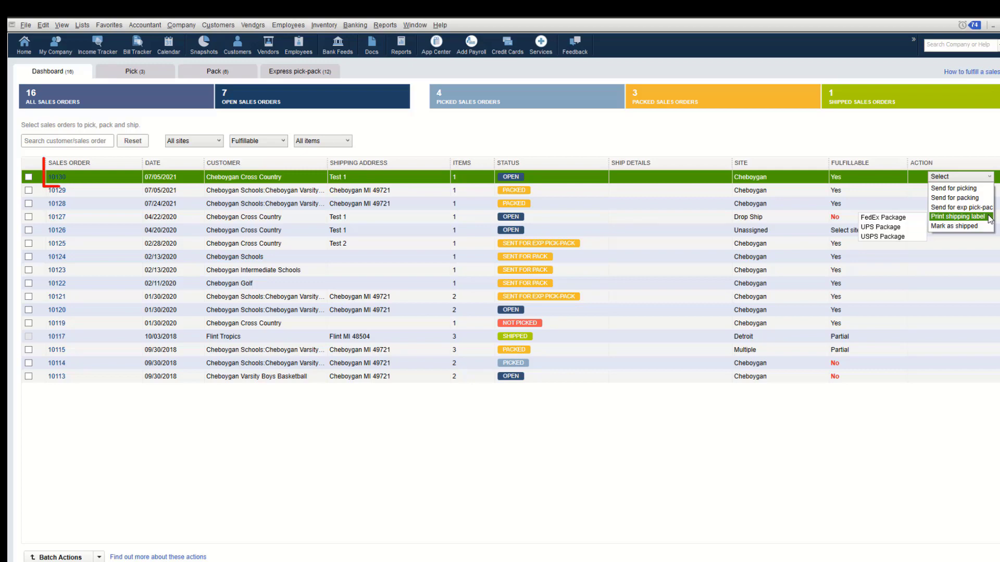
{"action": "left_click", "coordinate": [961, 226]}
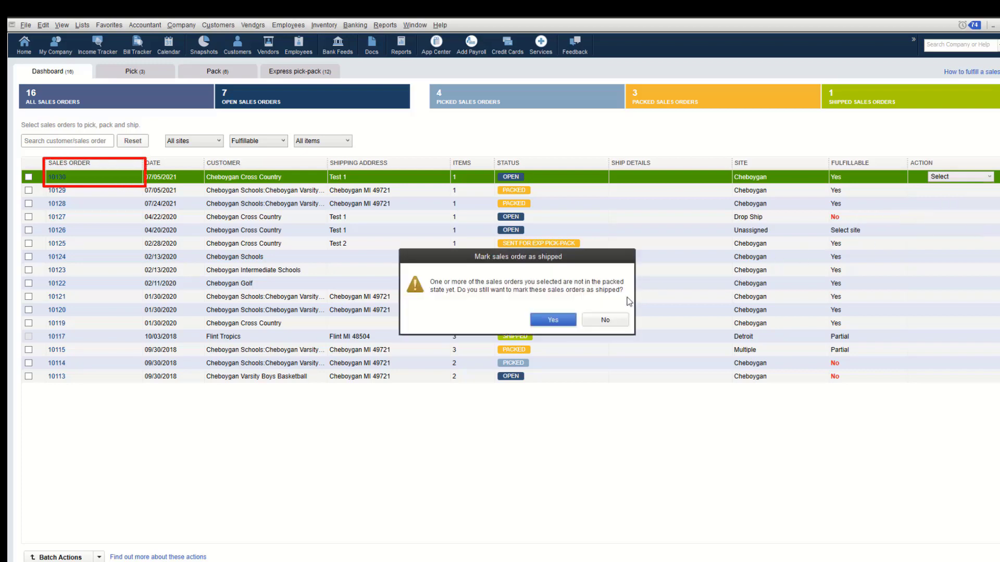
{"action": "left_click", "coordinate": [539, 323]}
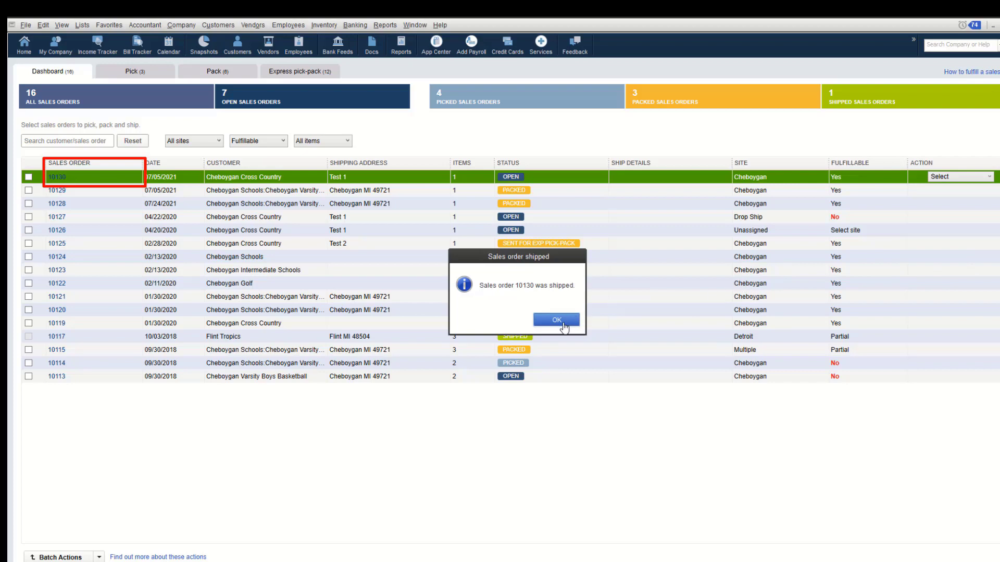
{"action": "left_click", "coordinate": [557, 319]}
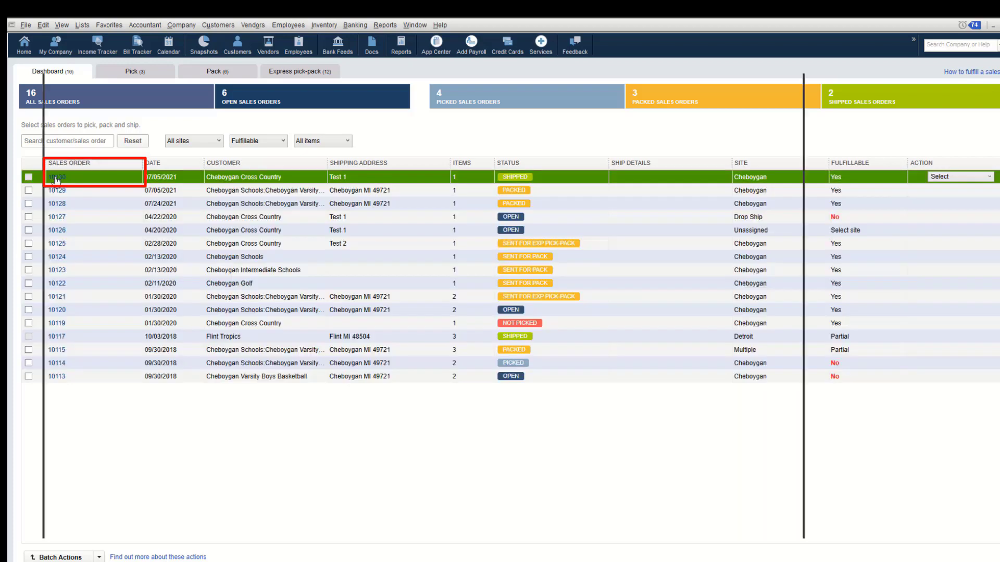
{"action": "left_click", "coordinate": [54, 176]}
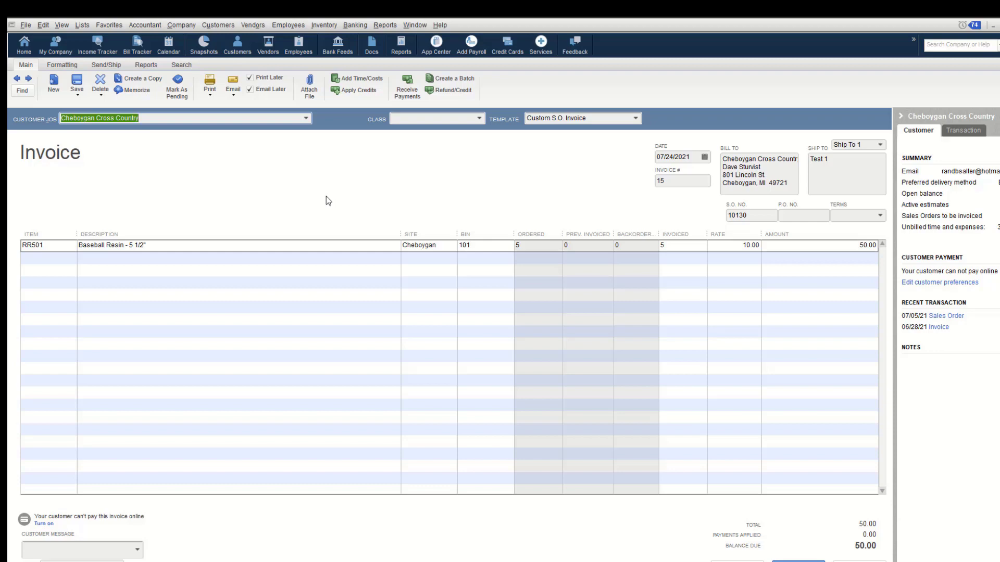
Review the Site Operations settings in the advanced inventory company preferences, including the enabled worksheets and added devices, and close the preferences.
{"action": "left_click", "coordinate": [43, 25]}
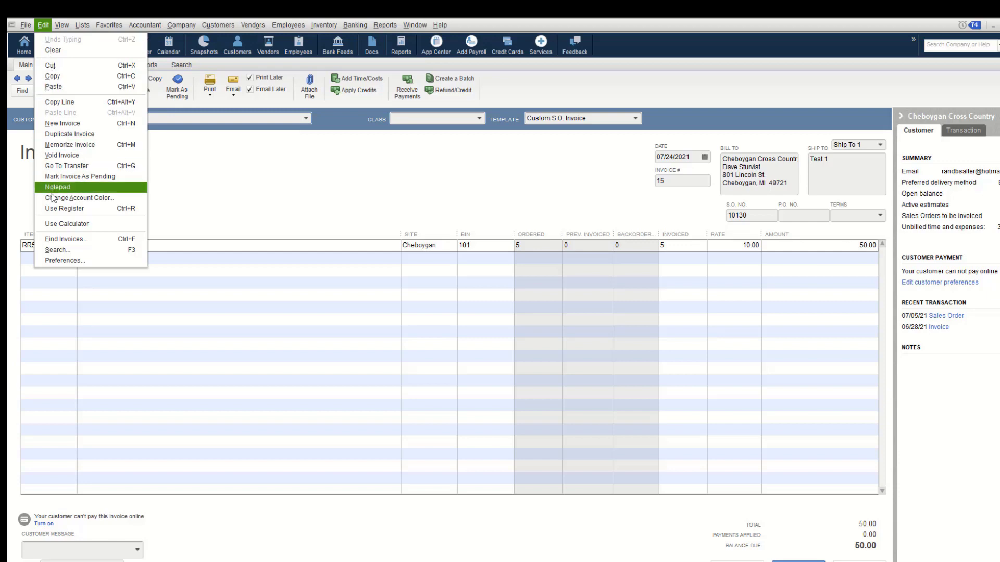
{"action": "left_click", "coordinate": [53, 262]}
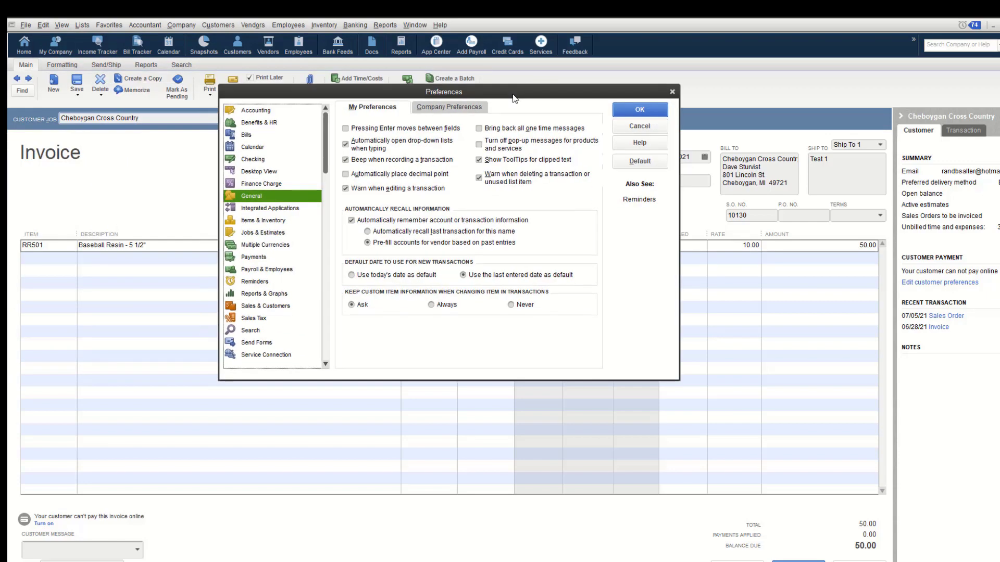
{"action": "left_click", "coordinate": [260, 221]}
{"action": "left_click", "coordinate": [446, 108]}
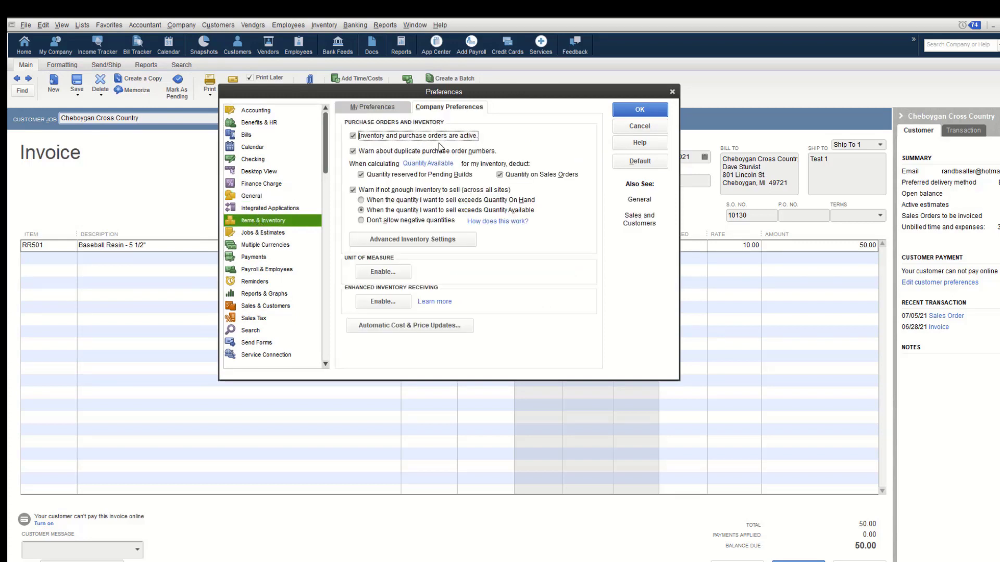
{"action": "left_click", "coordinate": [426, 240]}
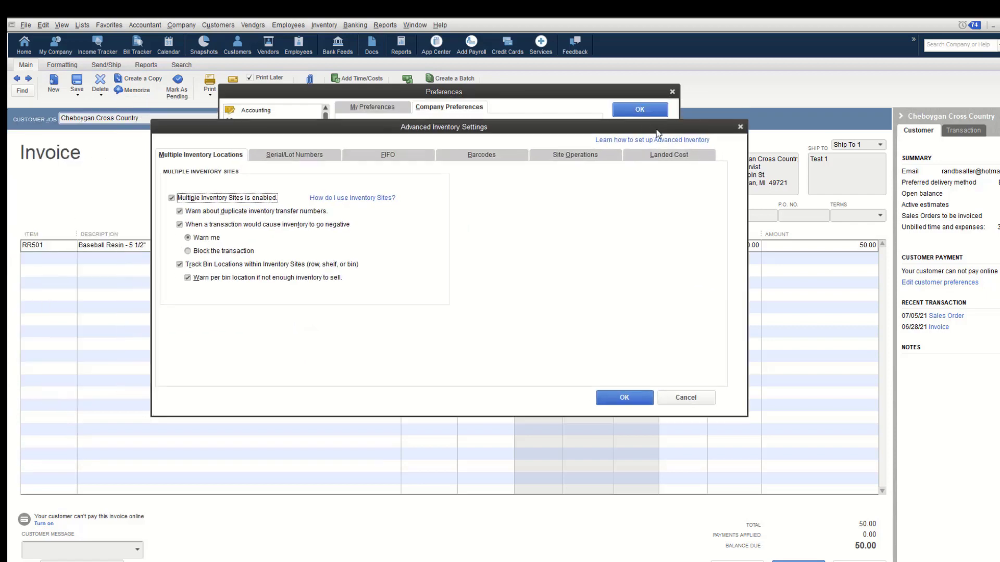
{"action": "left_click", "coordinate": [597, 151]}
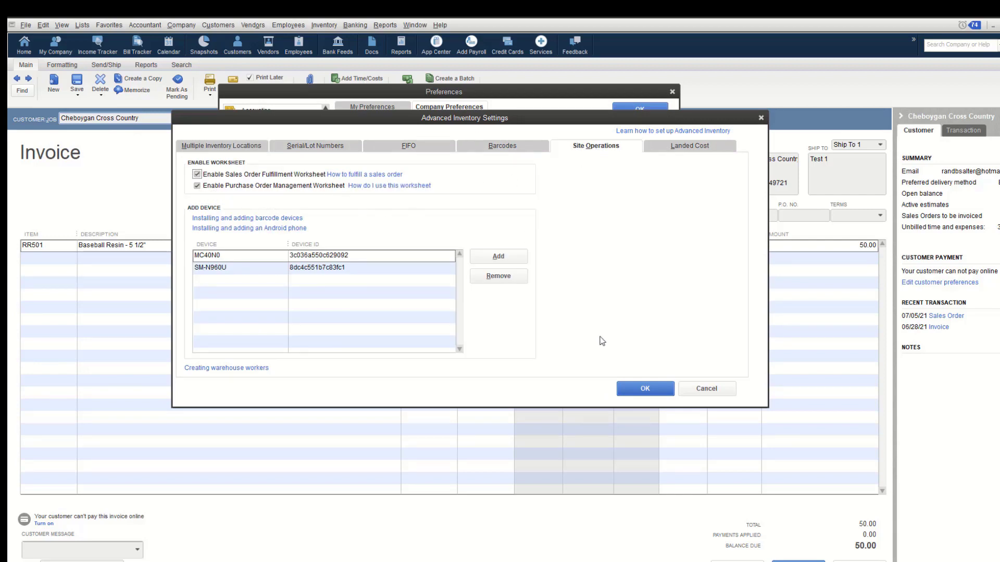
{"action": "left_click", "coordinate": [646, 389]}
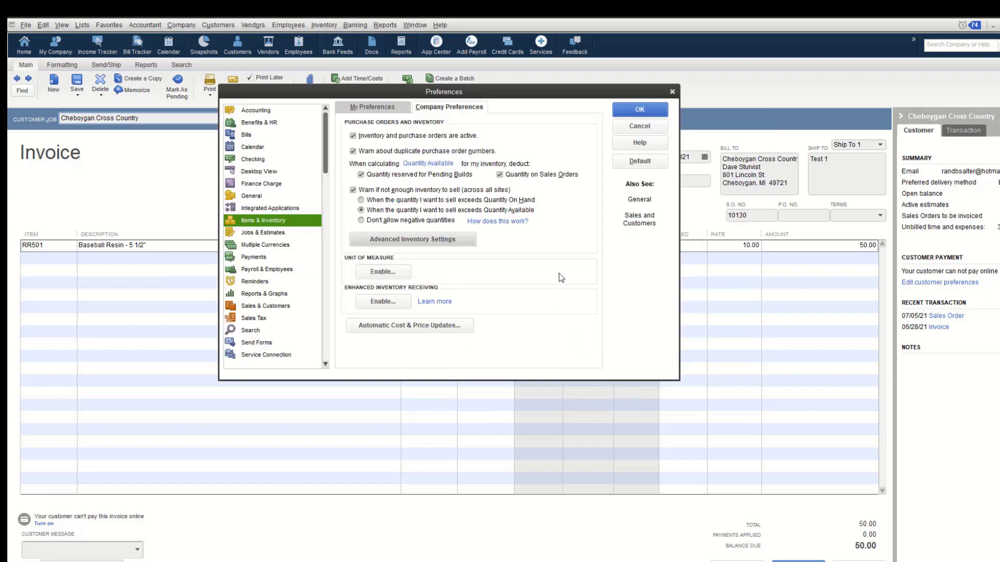
{"action": "left_click", "coordinate": [659, 111]}
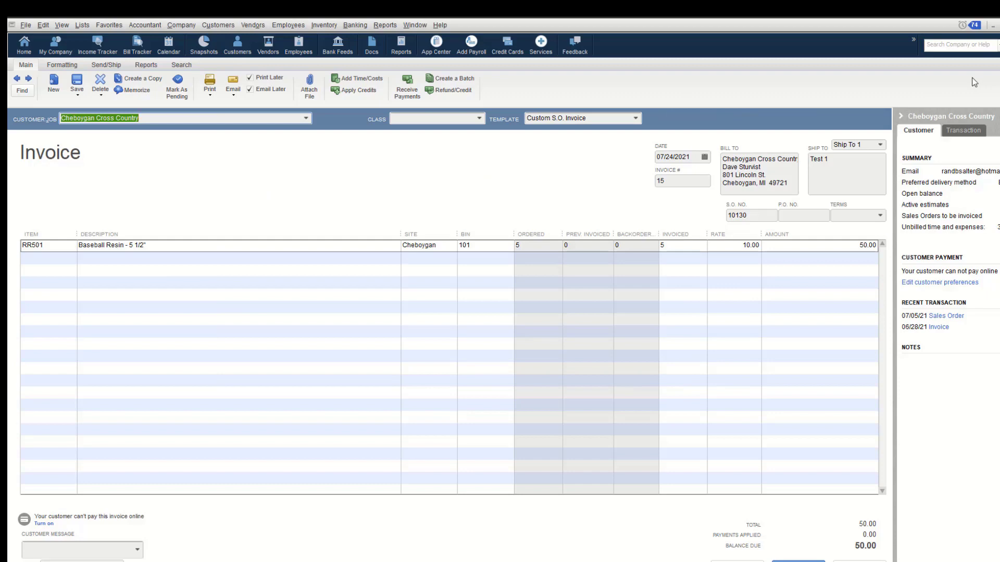
Open the Purchase Order Management Worksheet from the home page and maximize its window.
{"action": "left_click", "coordinate": [24, 45]}
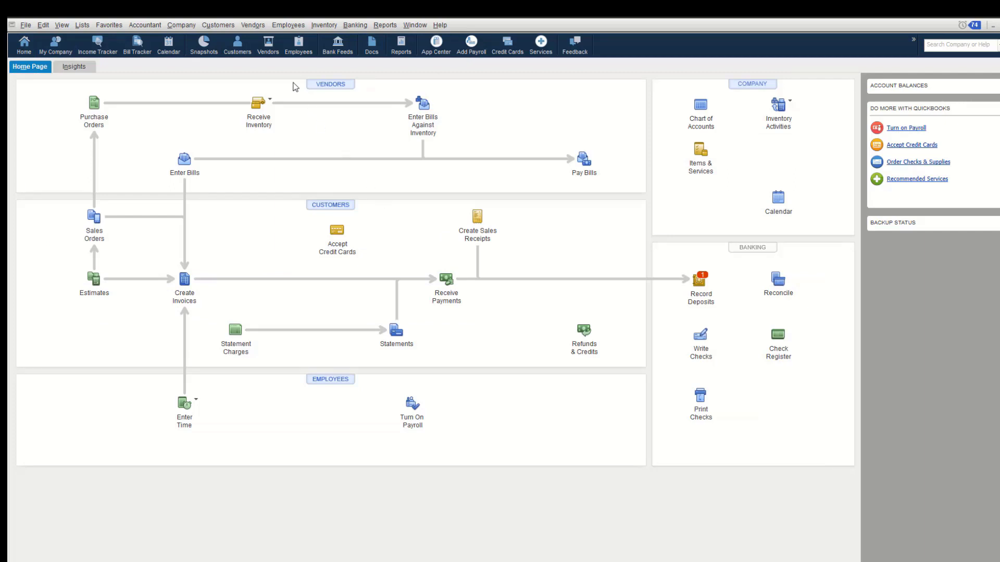
{"action": "left_click", "coordinate": [315, 28]}
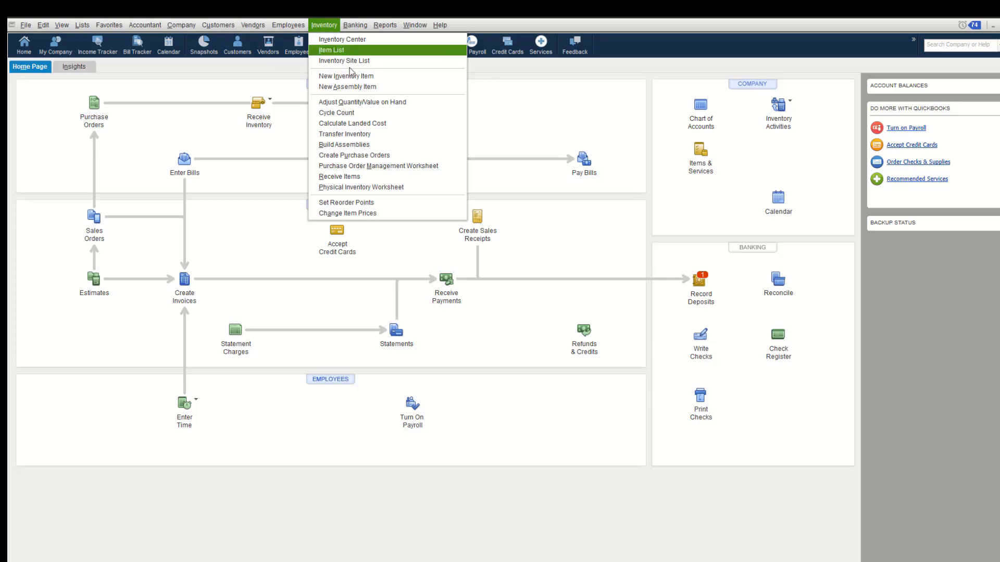
{"action": "left_click", "coordinate": [344, 168]}
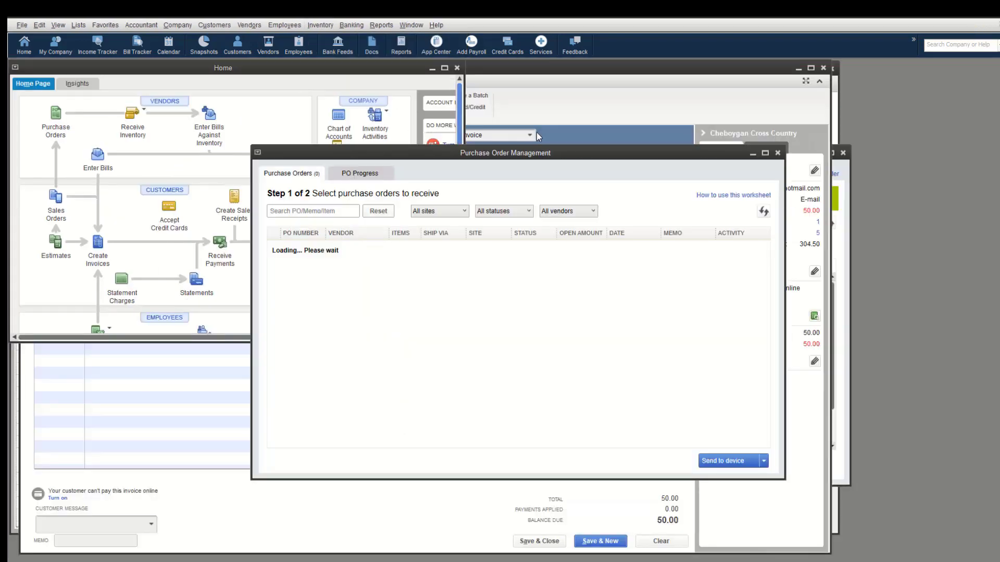
{"action": "left_click", "coordinate": [764, 152]}
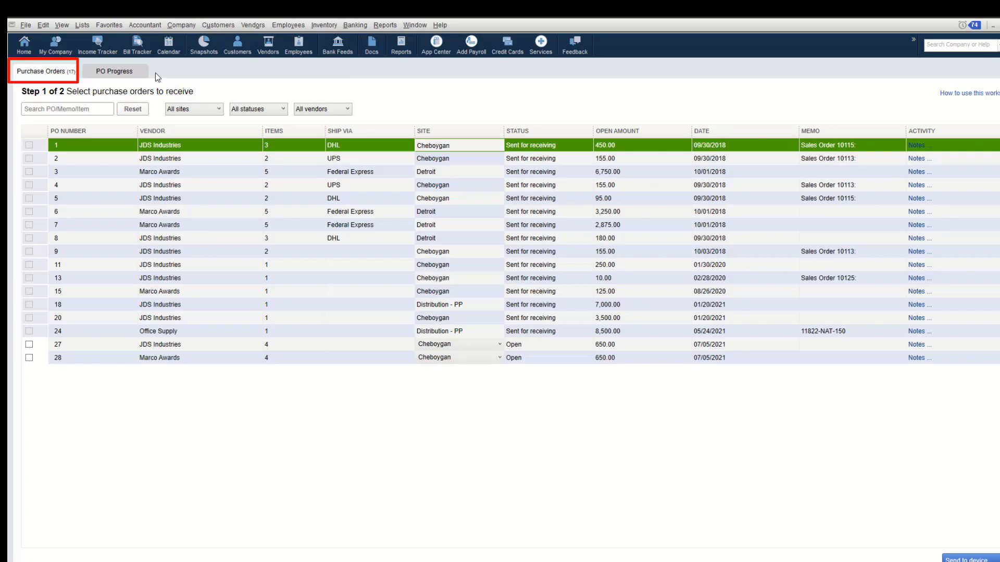
Review the PO progress list, return to the purchase orders, and check the activity log of the first JDS Industries order.
{"action": "left_click", "coordinate": [114, 73]}
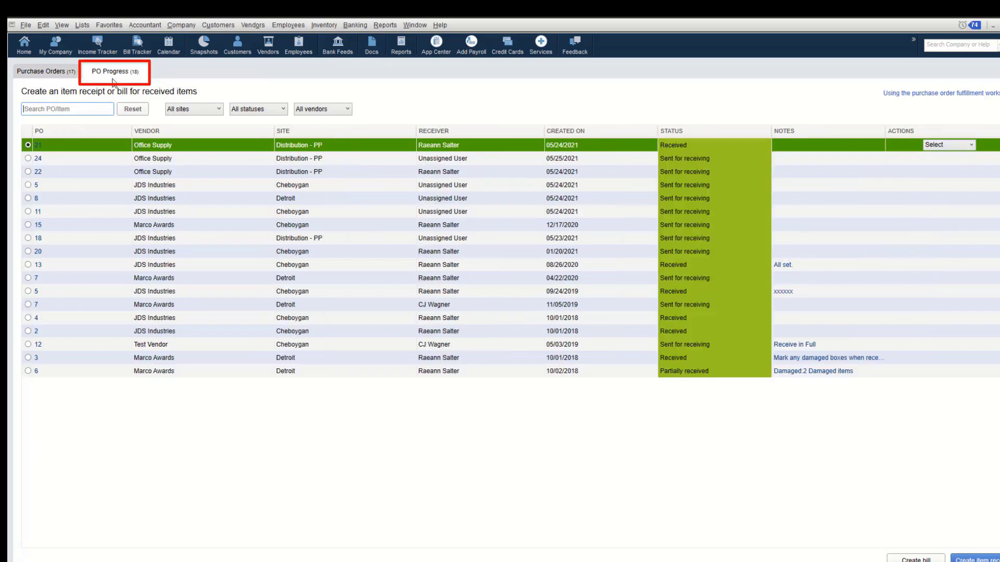
{"action": "left_click", "coordinate": [43, 76]}
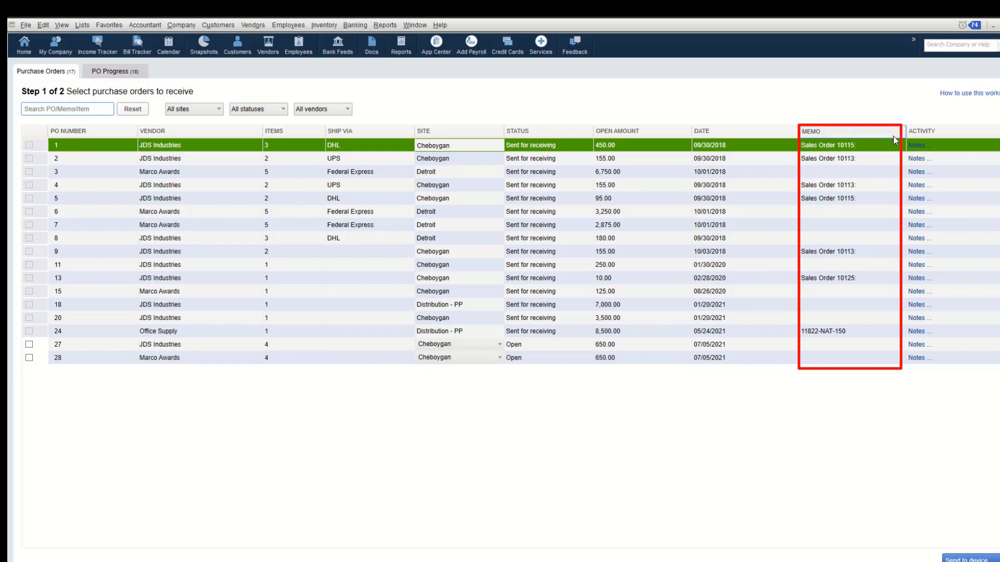
{"action": "left_click", "coordinate": [919, 146]}
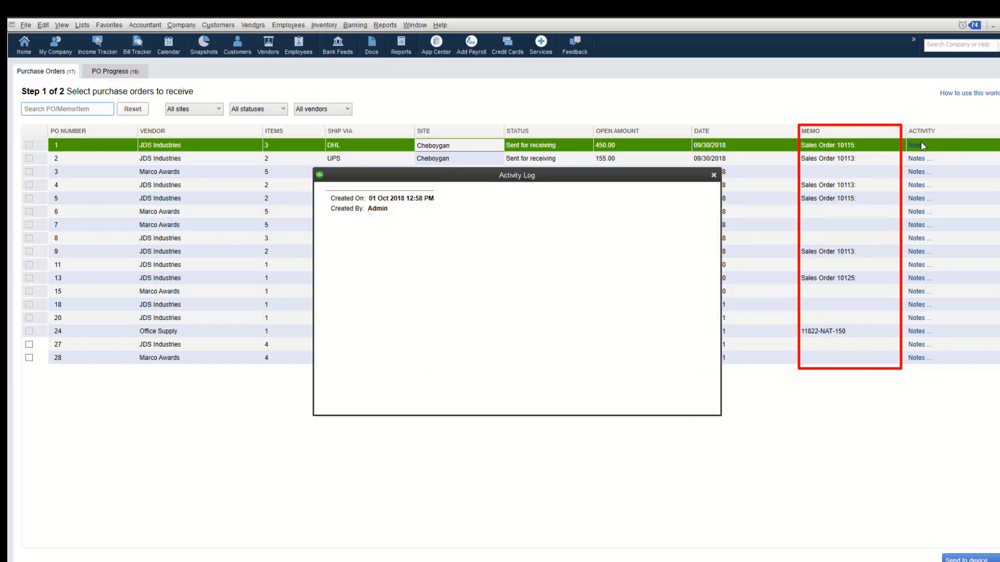
{"action": "left_click", "coordinate": [713, 176]}
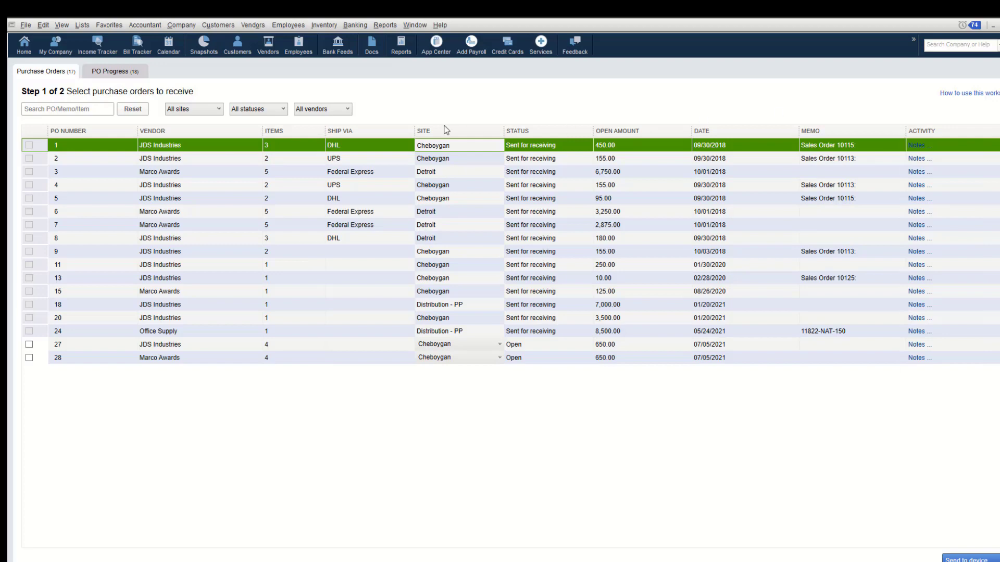
Try searching the purchase orders for 1 and for 10, and clear the search text.
{"action": "left_click", "coordinate": [72, 111]}
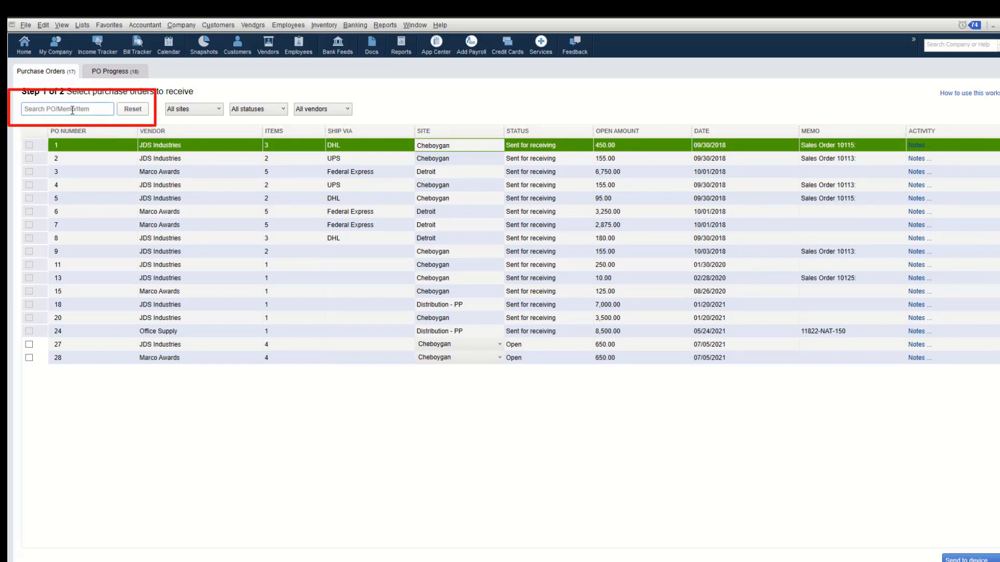
{"action": "type", "text": "1"}
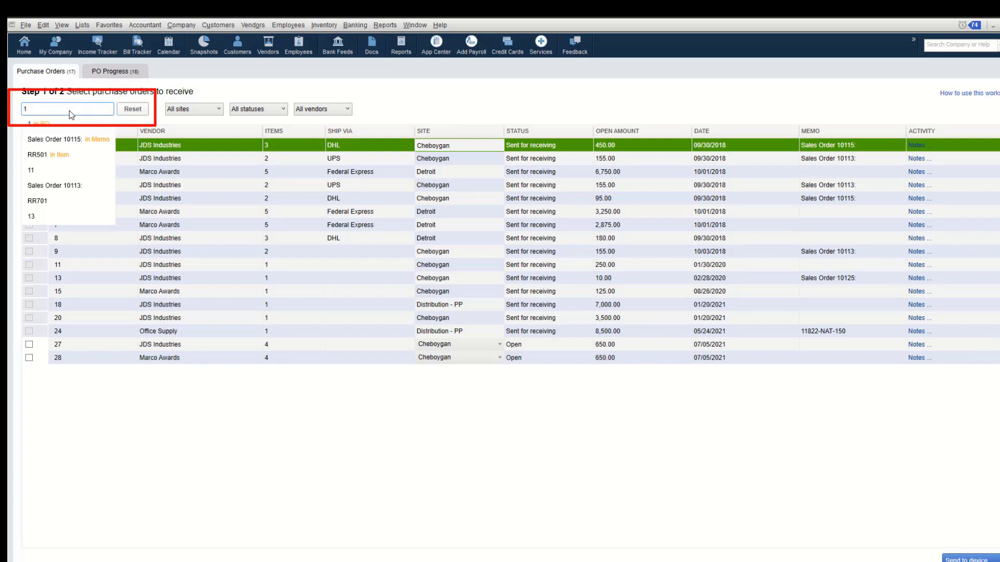
{"action": "left_click", "coordinate": [71, 113]}
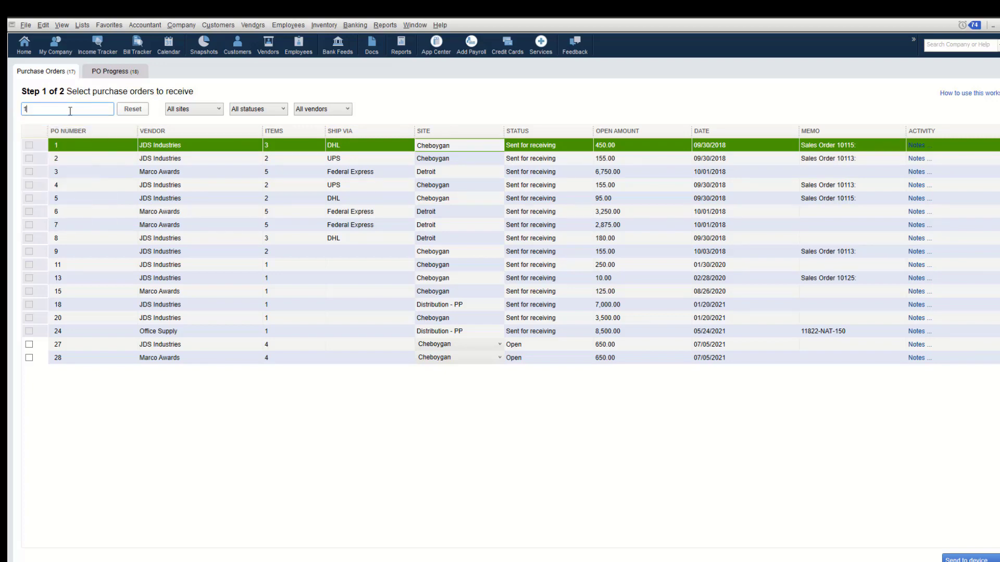
{"action": "key", "text": "BackSpace"}
{"action": "type", "text": "10"}
{"action": "left_click_drag", "start_coordinate": [51, 109], "coordinate": [18, 112]}
{"action": "key", "text": "BackSpace"}
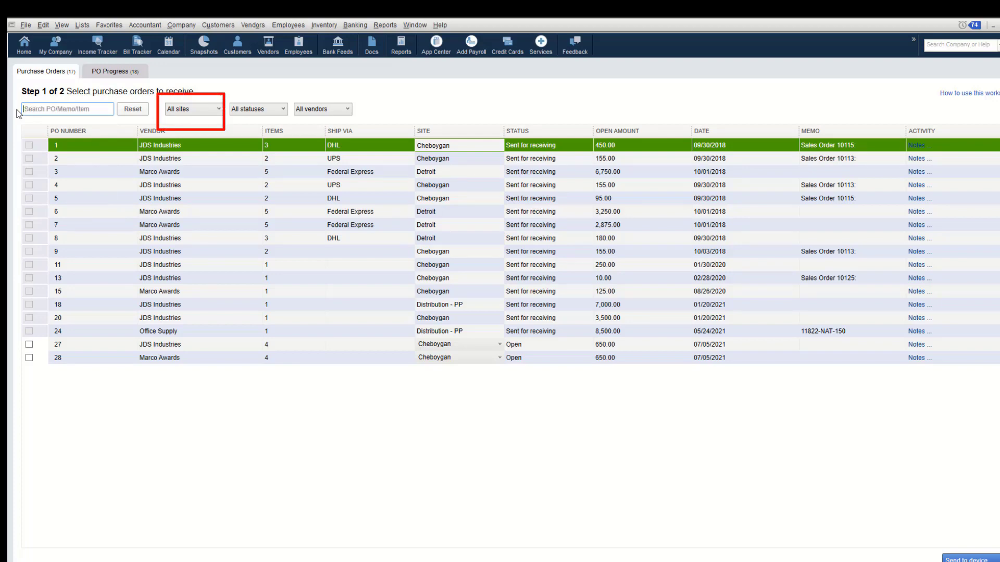
Examine the site, status and vendor filter options for the purchase order list, leaving the filters unapplied.
{"action": "left_click", "coordinate": [219, 110]}
{"action": "left_click", "coordinate": [219, 110]}
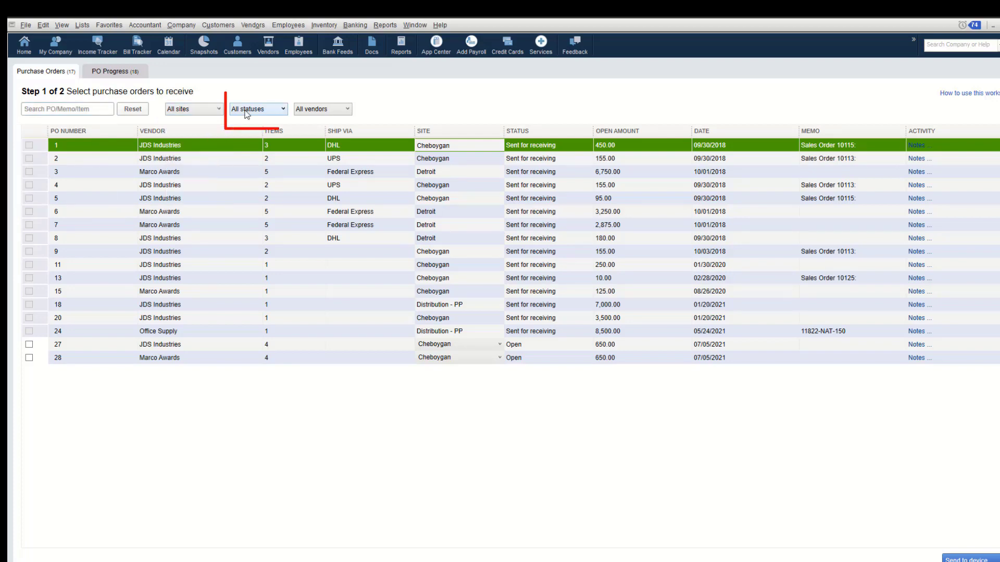
{"action": "left_click", "coordinate": [283, 109]}
{"action": "left_click", "coordinate": [347, 109]}
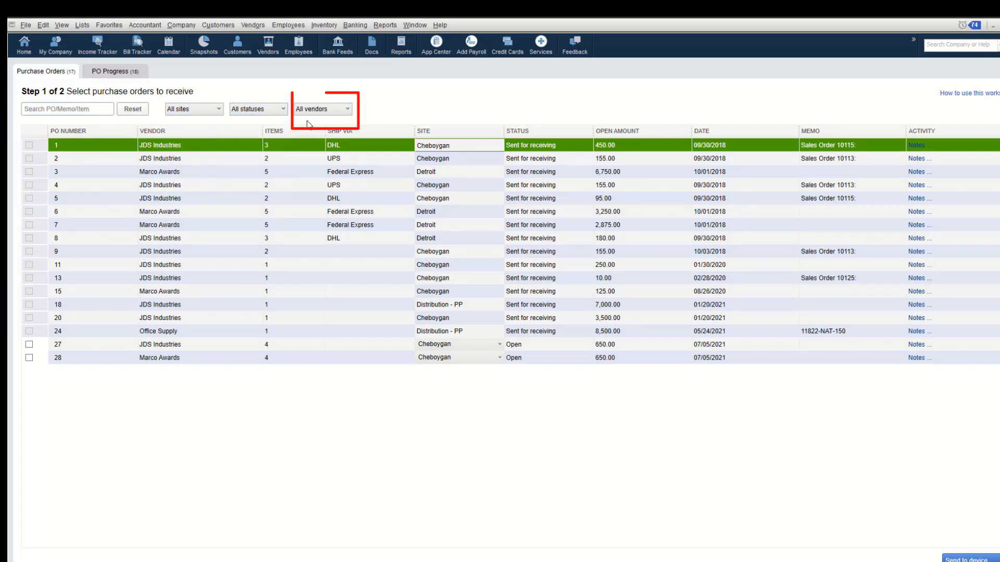
{"action": "left_click", "coordinate": [347, 110]}
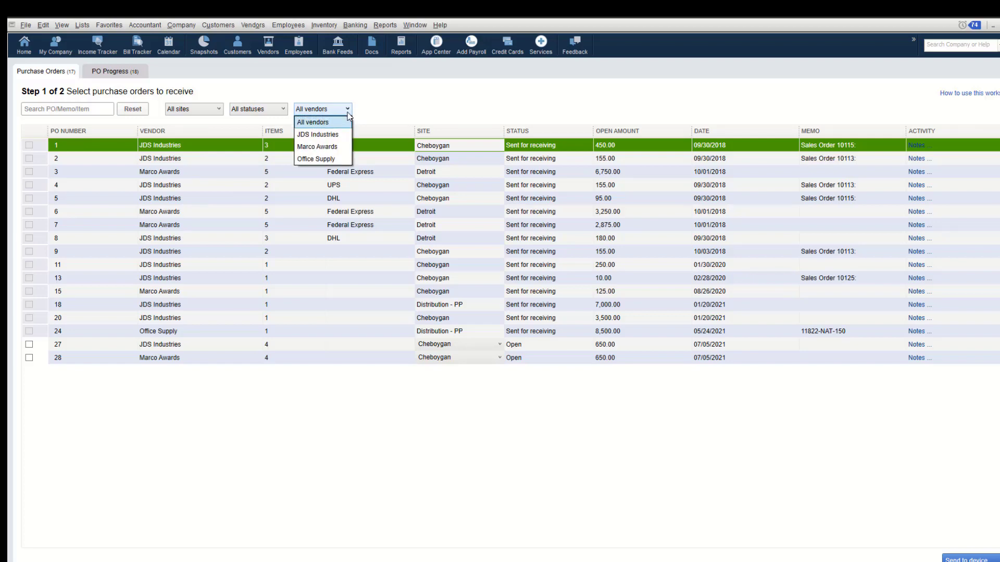
{"action": "left_click", "coordinate": [348, 113]}
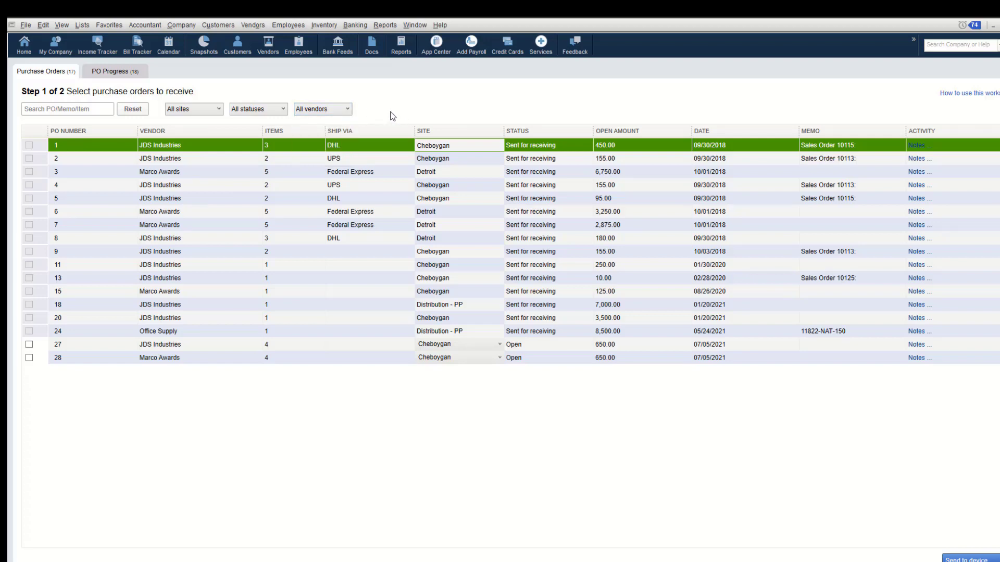
Filter the purchase orders to the Open status and select the JDS Industries and Marco Awards orders.
{"action": "left_click", "coordinate": [284, 110]}
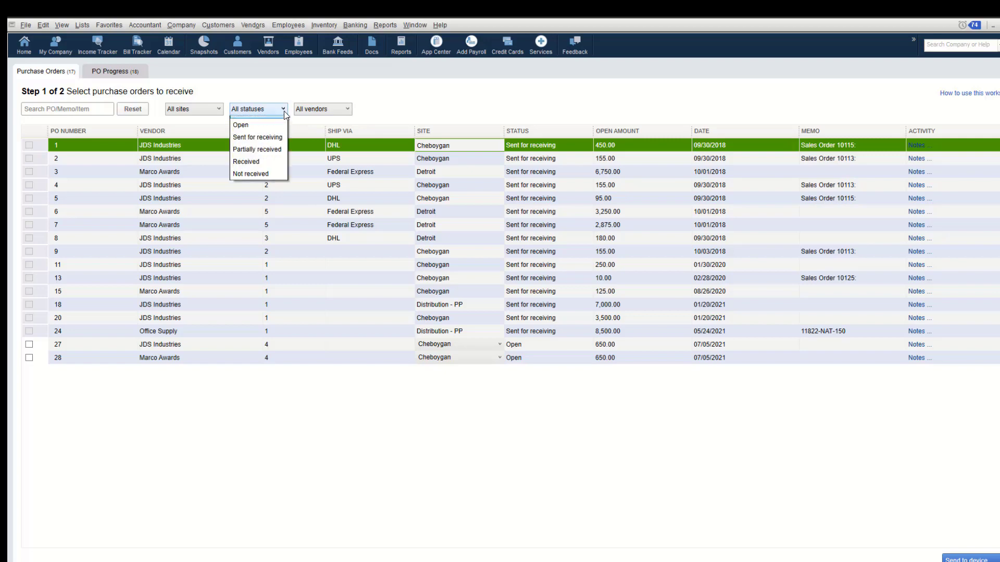
{"action": "left_click", "coordinate": [256, 135]}
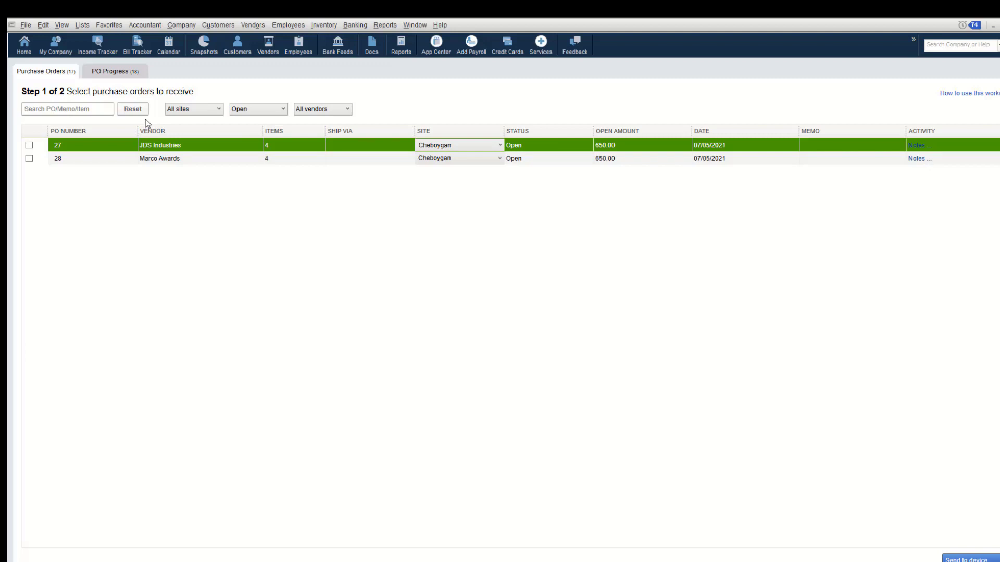
{"action": "left_click", "coordinate": [29, 159]}
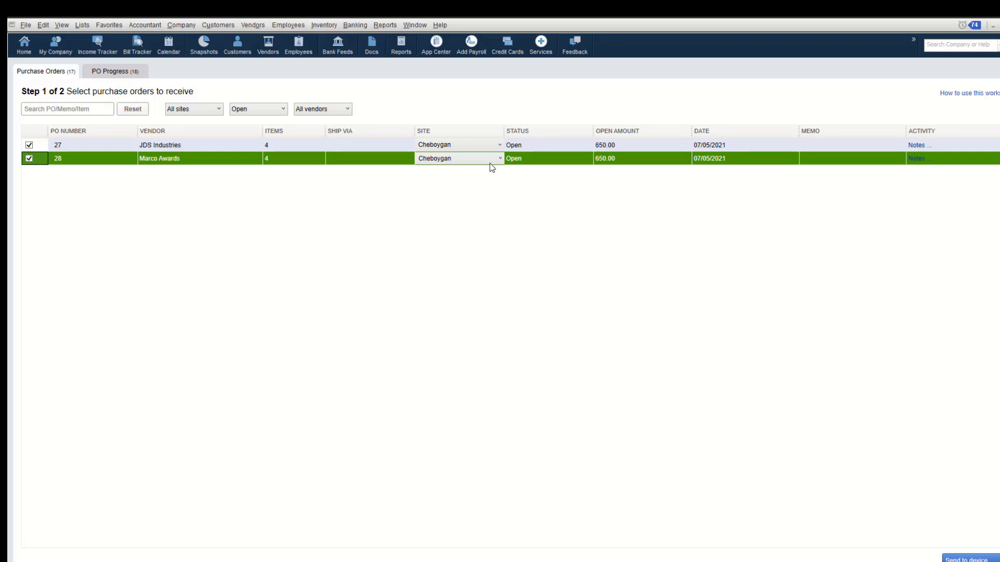
Examine the receiving site choices for the selected JDS Industries and Marco Awards orders, keeping Cheboygan.
{"action": "left_click", "coordinate": [499, 146]}
{"action": "left_click", "coordinate": [499, 147]}
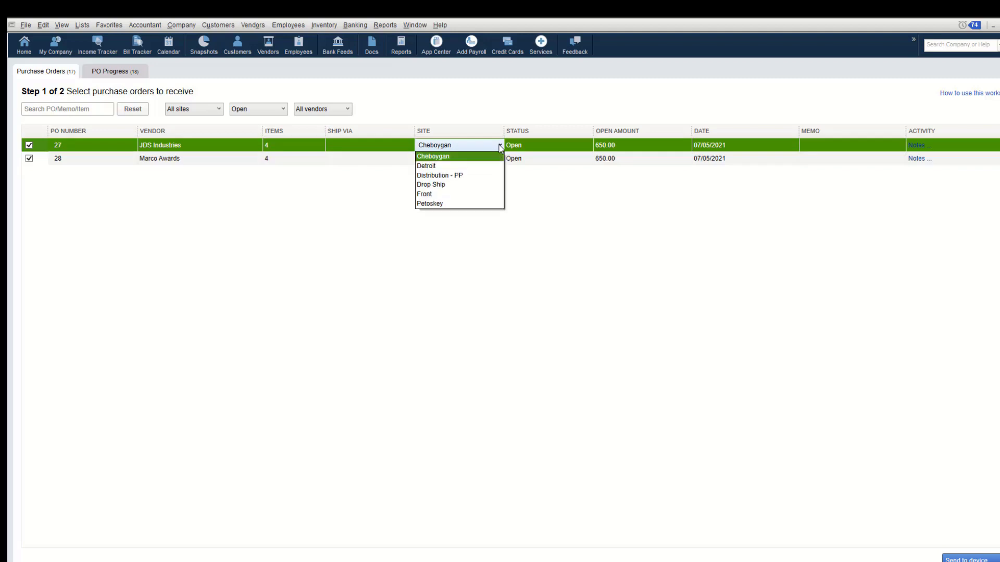
{"action": "left_click", "coordinate": [499, 147]}
{"action": "left_click", "coordinate": [499, 160]}
{"action": "left_click", "coordinate": [500, 161]}
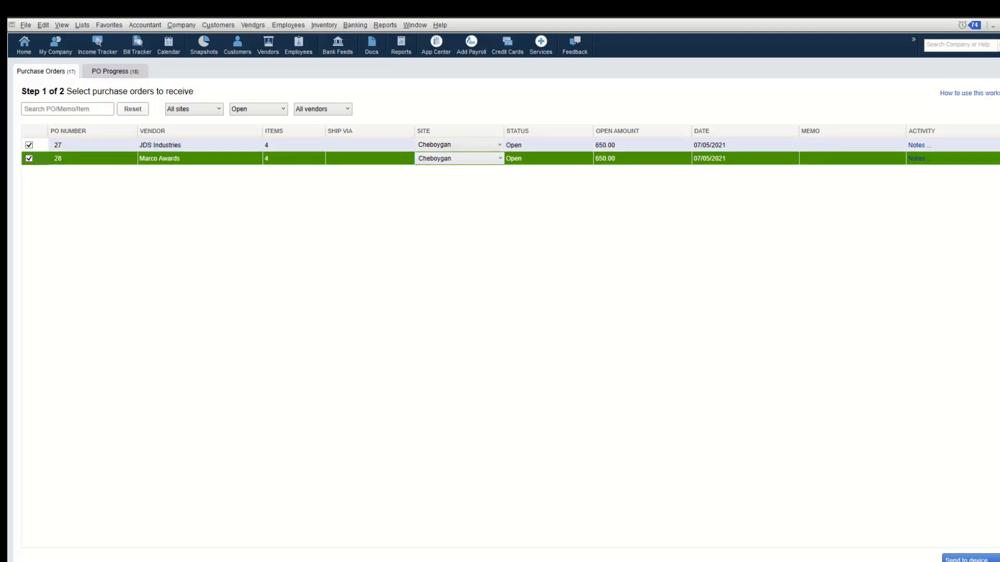
Check the Print and Receive option for the two selected purchase orders, and bring up Send to Device for them.
{"action": "left_click", "coordinate": [997, 560]}
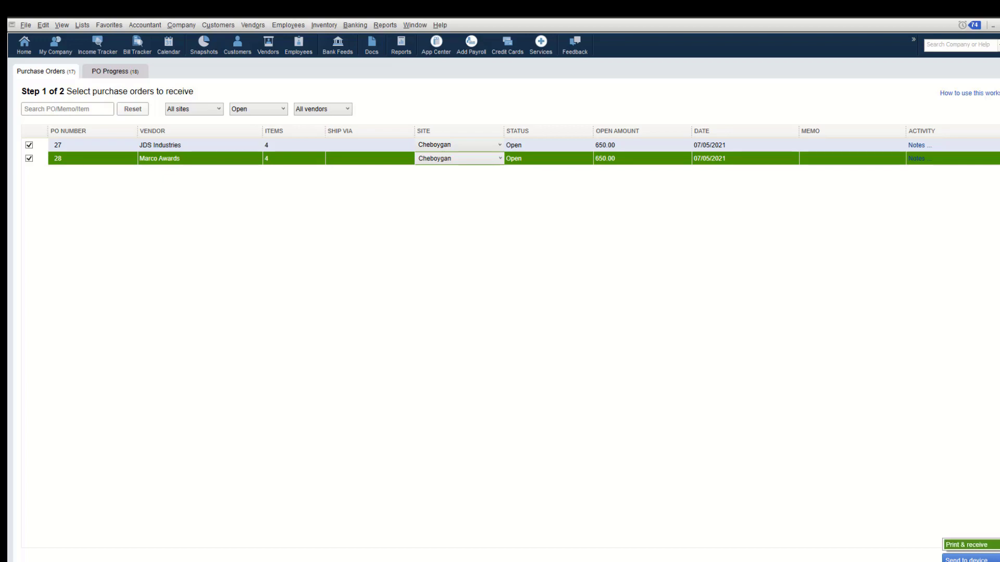
{"action": "left_click", "coordinate": [966, 545]}
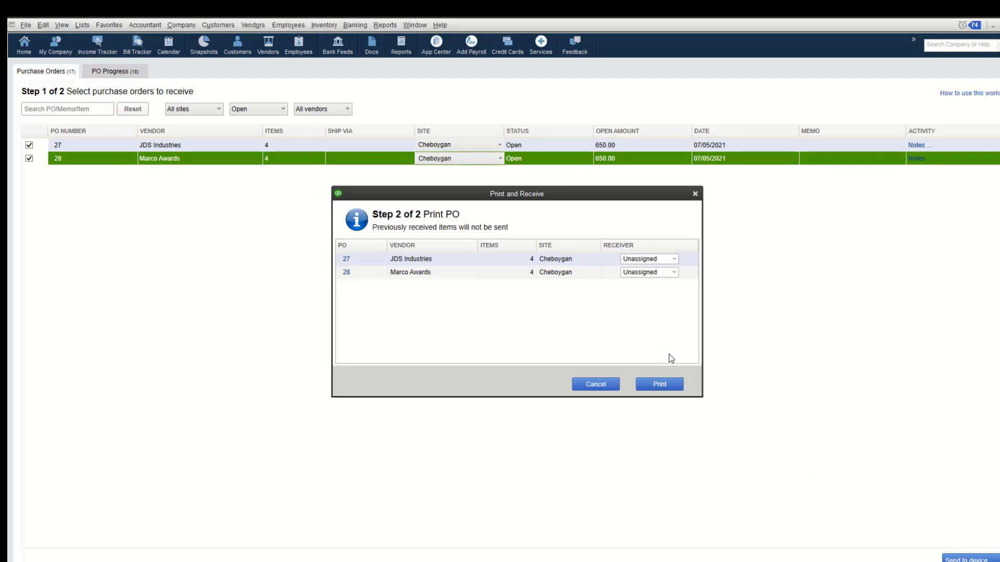
{"action": "left_click", "coordinate": [659, 384]}
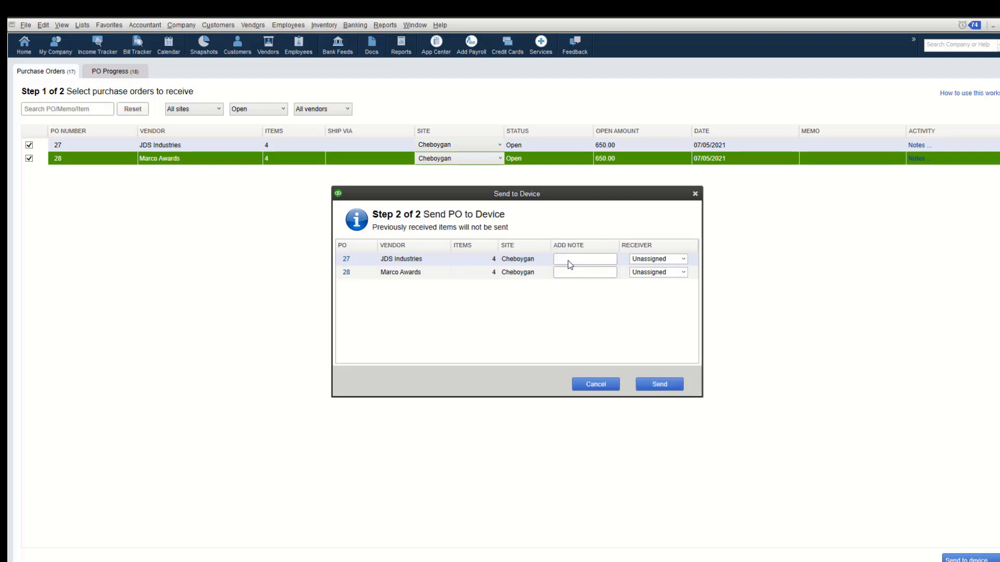
Send both purchase orders to the device with the note "Receive Date 7.27" and the first listed worker as receiver.
{"action": "left_click", "coordinate": [569, 261]}
{"action": "type", "text": "Receive Date 7.27"}
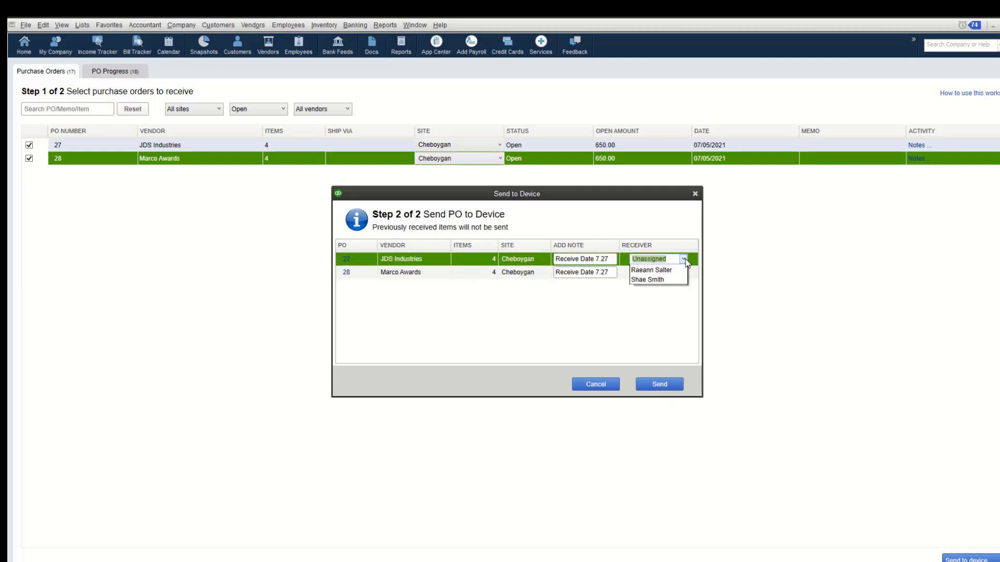
{"action": "left_click", "coordinate": [685, 258]}
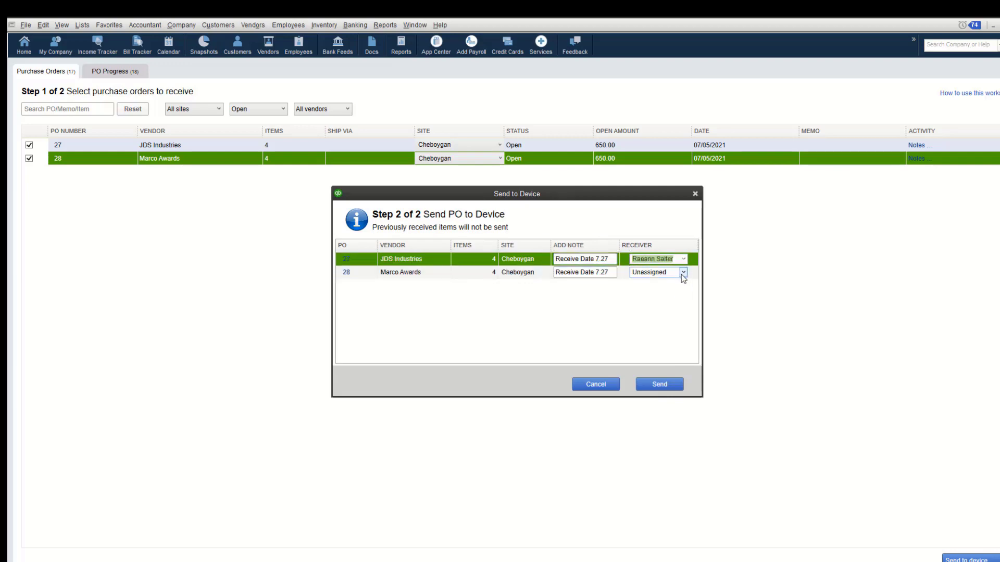
{"action": "left_click", "coordinate": [682, 273]}
{"action": "left_click", "coordinate": [678, 307]}
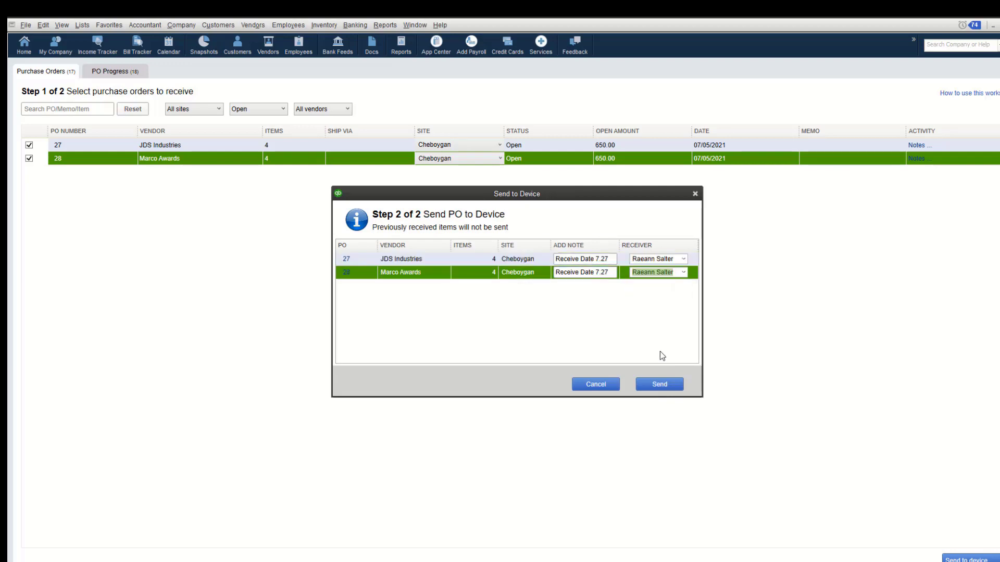
{"action": "left_click", "coordinate": [665, 386]}
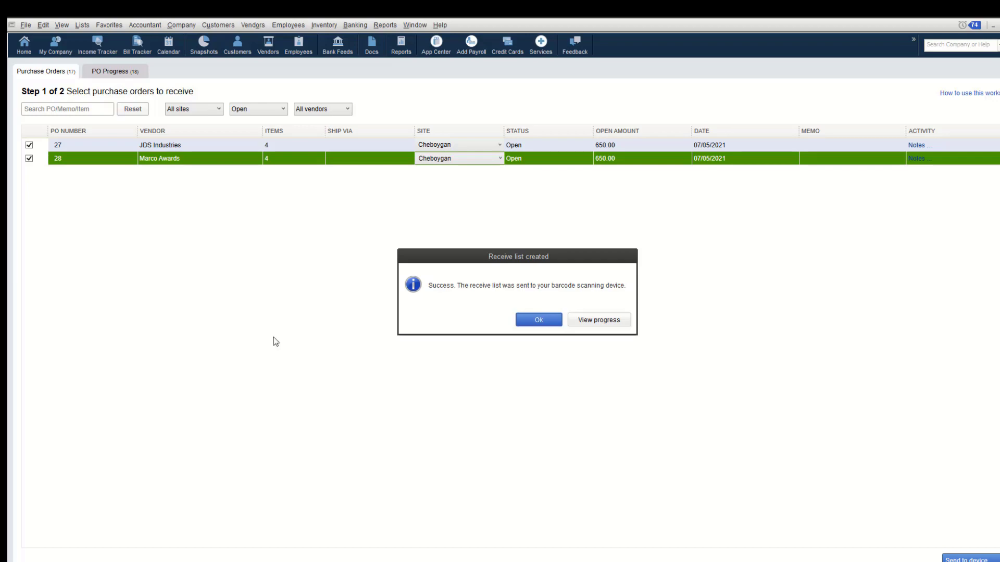
Search the mobile Receive list by PO number for the JDS Industries order sent for receiving, and clear the search.
{"action": "left_click", "coordinate": [551, 319]}
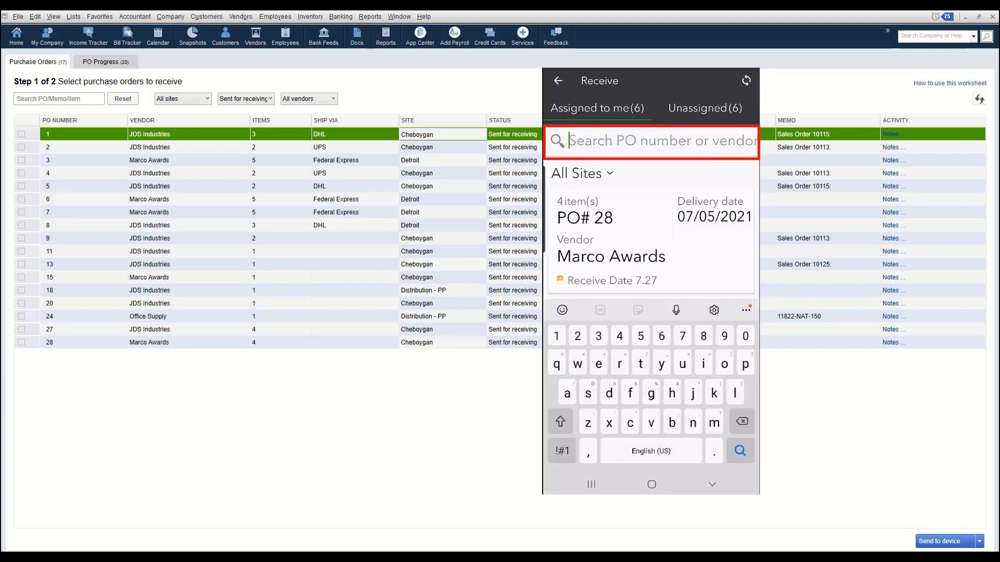
{"action": "type", "text": "27"}
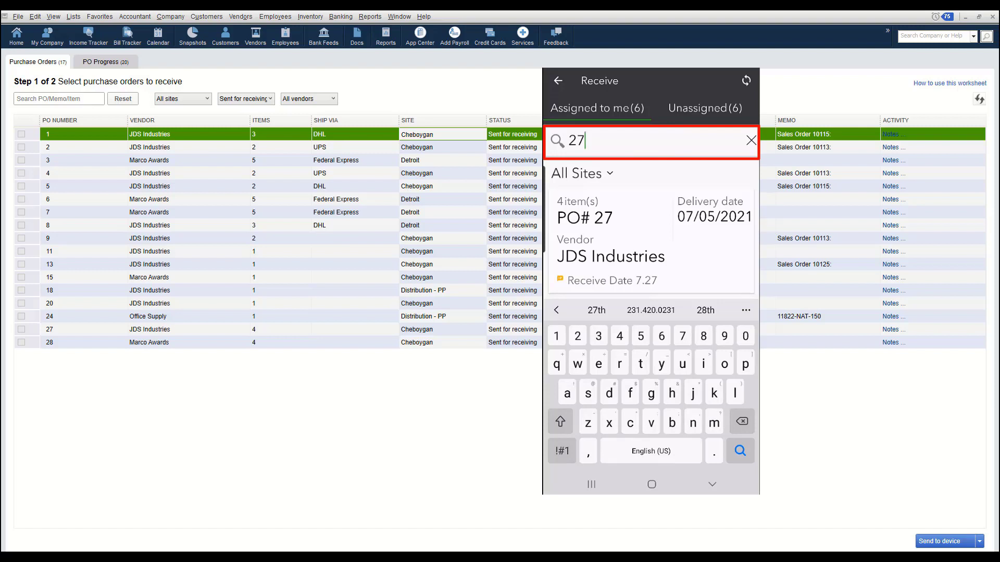
{"action": "key", "text": "BackSpace"}
{"action": "key", "text": "BackSpace"}
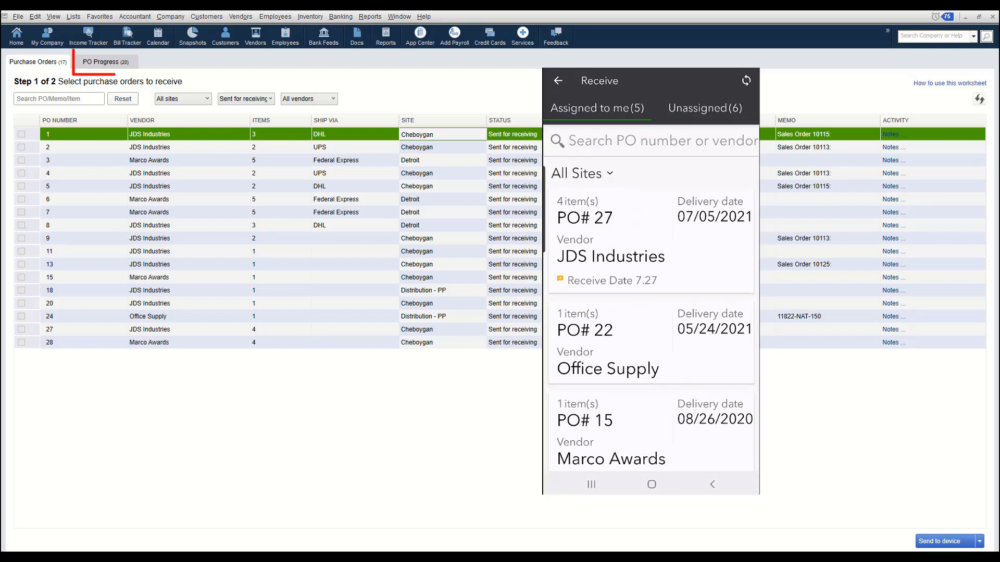
Check the actions available for the received Marco Awards order in PO Progress, and sort the list by status.
{"action": "left_click", "coordinate": [96, 64]}
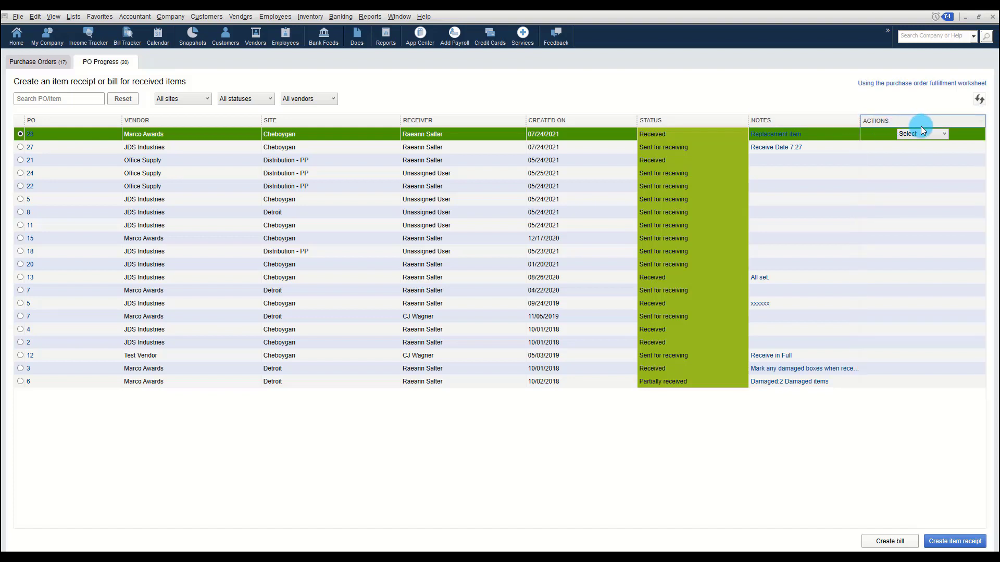
{"action": "left_click", "coordinate": [945, 134]}
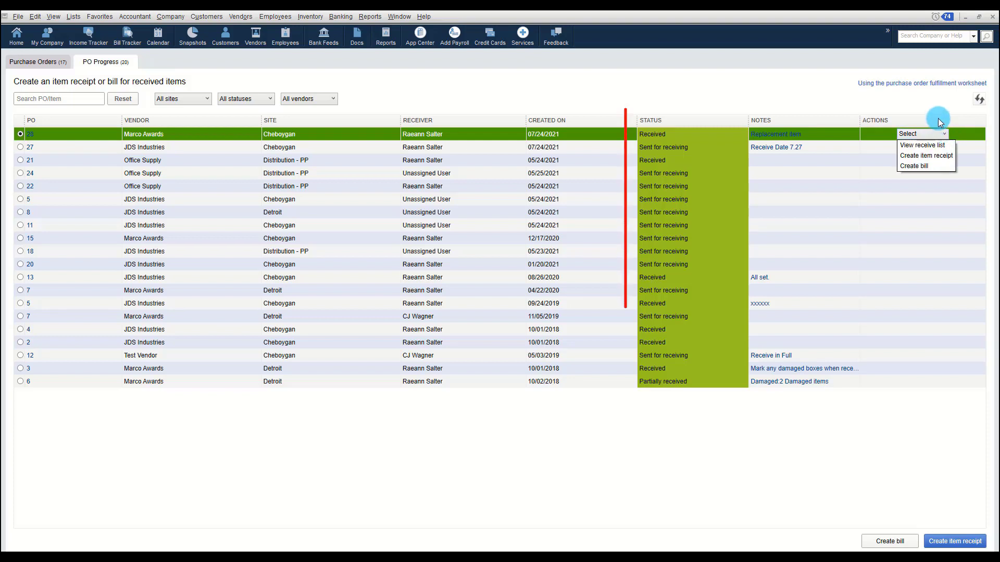
{"action": "left_click", "coordinate": [938, 118]}
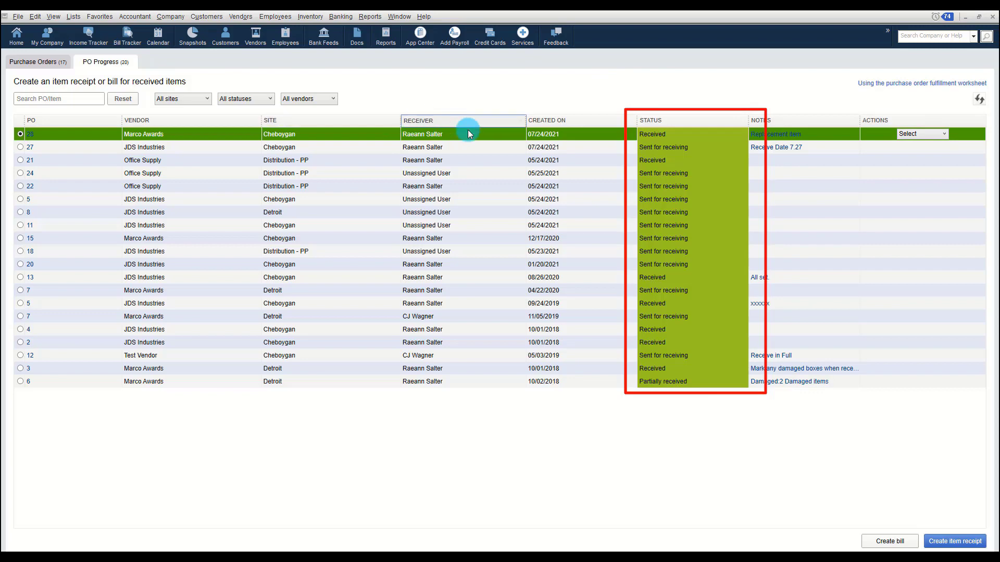
{"action": "left_click", "coordinate": [691, 122]}
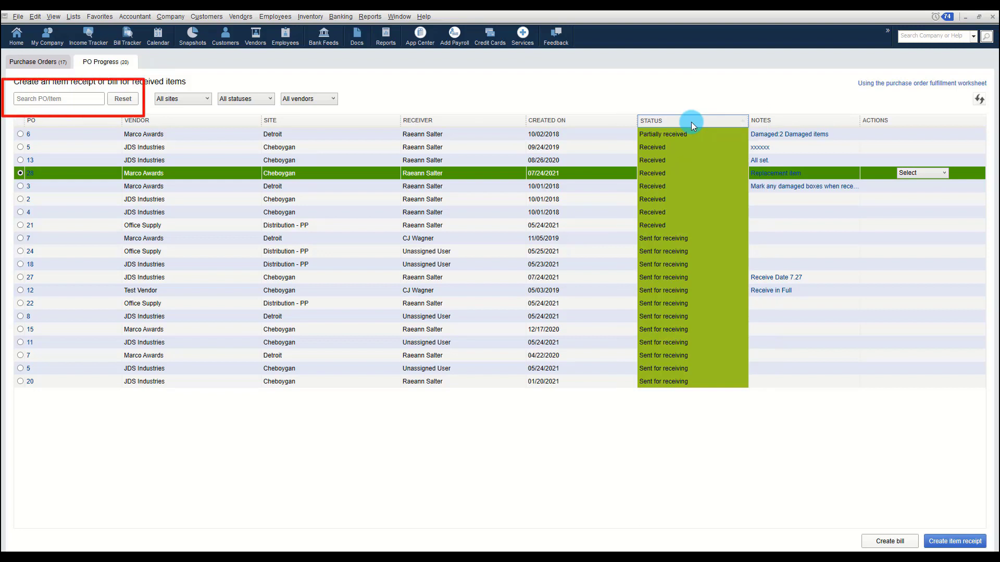
Search the PO progress list by PO number for the JDS Industries order with the 7.27 receive date, and clear the search.
{"action": "left_click", "coordinate": [80, 99]}
{"action": "type", "text": "27"}
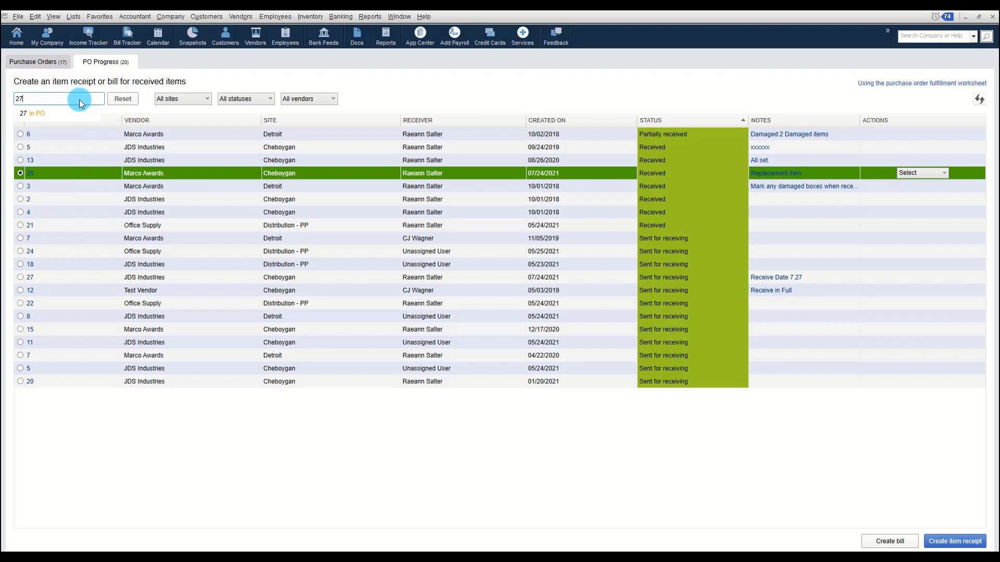
{"action": "key", "text": "BackSpace"}
{"action": "key", "text": "BackSpace"}
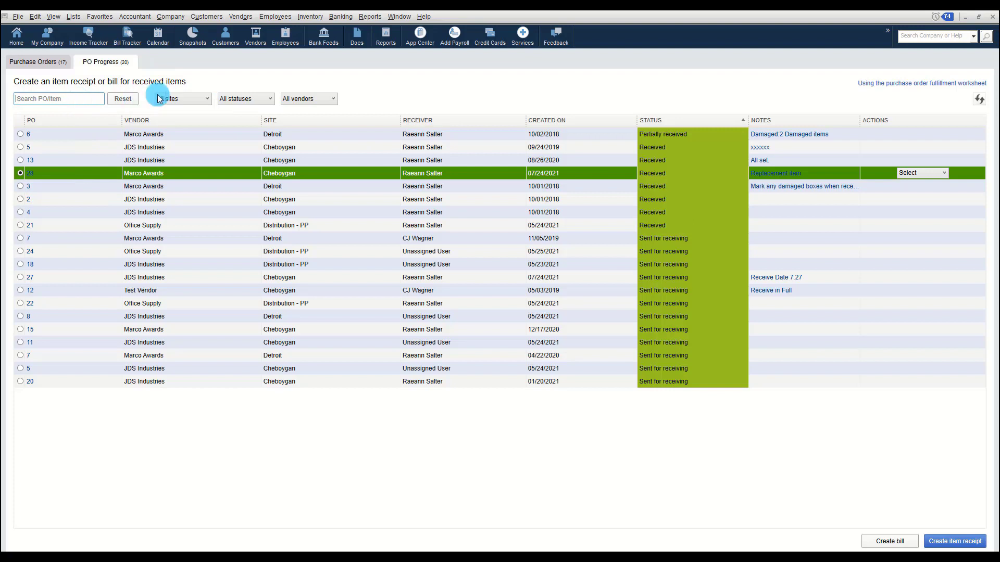
Examine the site, status and vendor filter choices of the PO progress list, keeping all of them set to All.
{"action": "left_click", "coordinate": [196, 101]}
{"action": "left_click", "coordinate": [251, 98]}
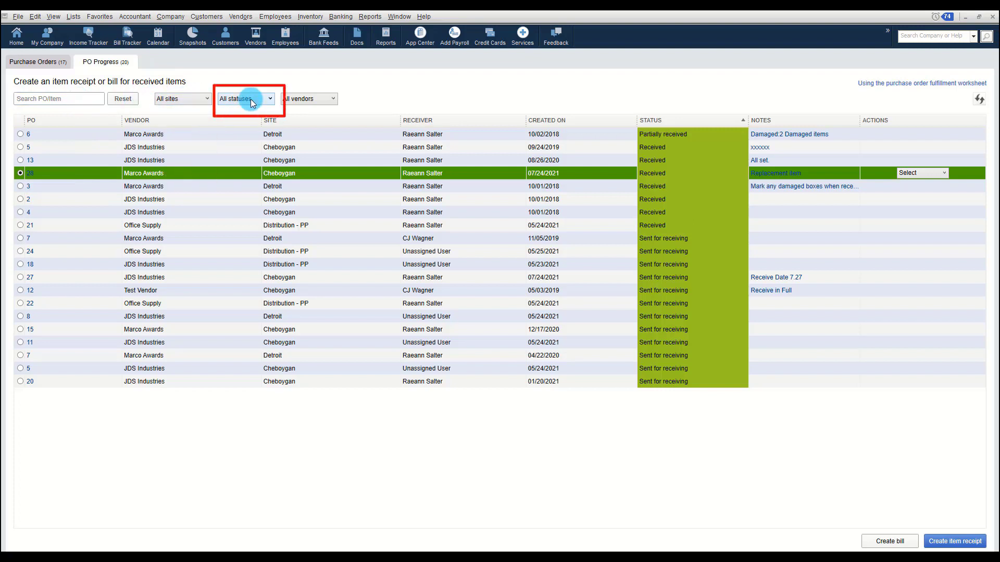
{"action": "left_click", "coordinate": [251, 99]}
{"action": "left_click", "coordinate": [317, 101]}
{"action": "left_click", "coordinate": [317, 101]}
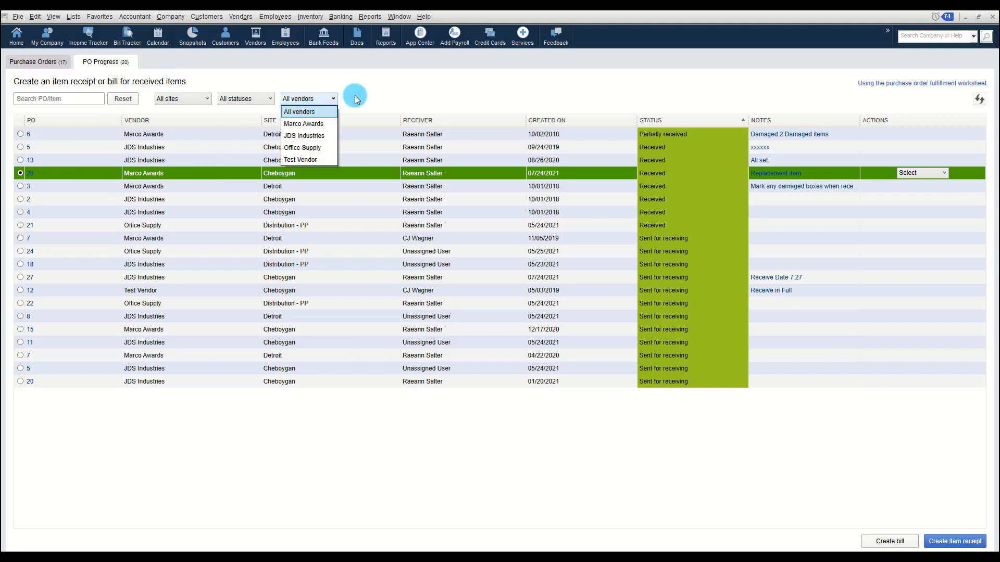
{"action": "left_click", "coordinate": [410, 87]}
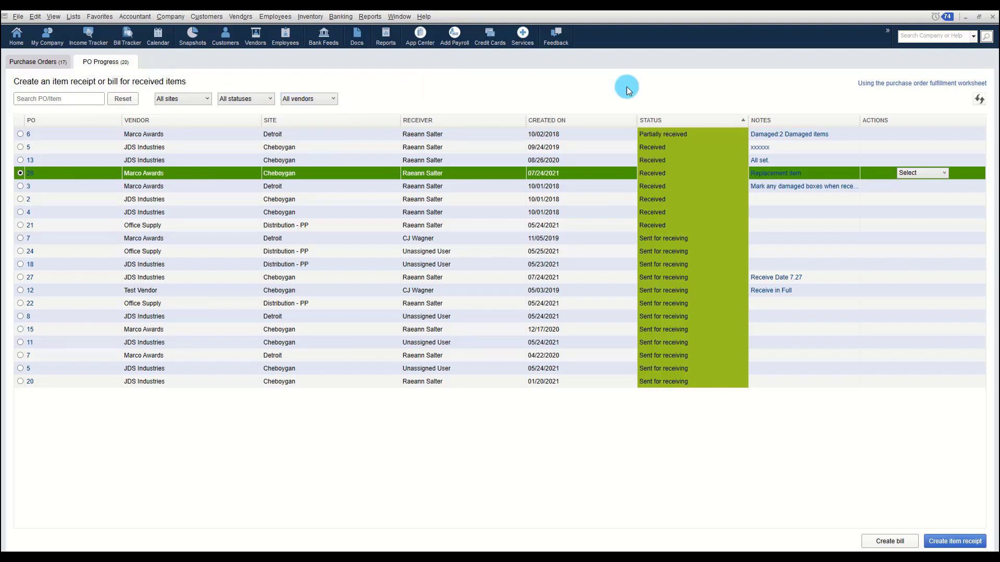
Create a bill for the received Marco Awards purchase order at the Cheboygan site and view that bill.
{"action": "left_click", "coordinate": [945, 174]}
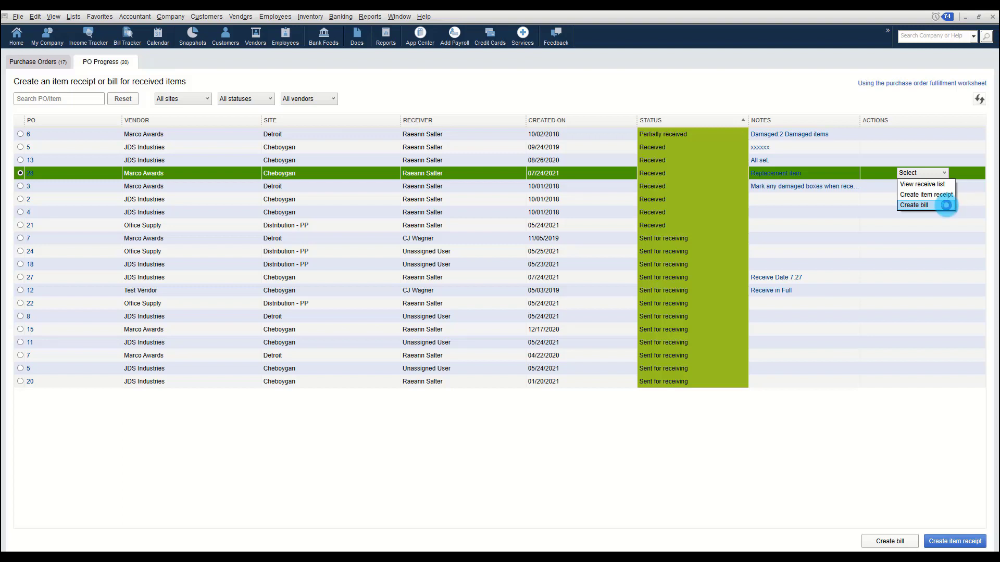
{"action": "left_click", "coordinate": [946, 205]}
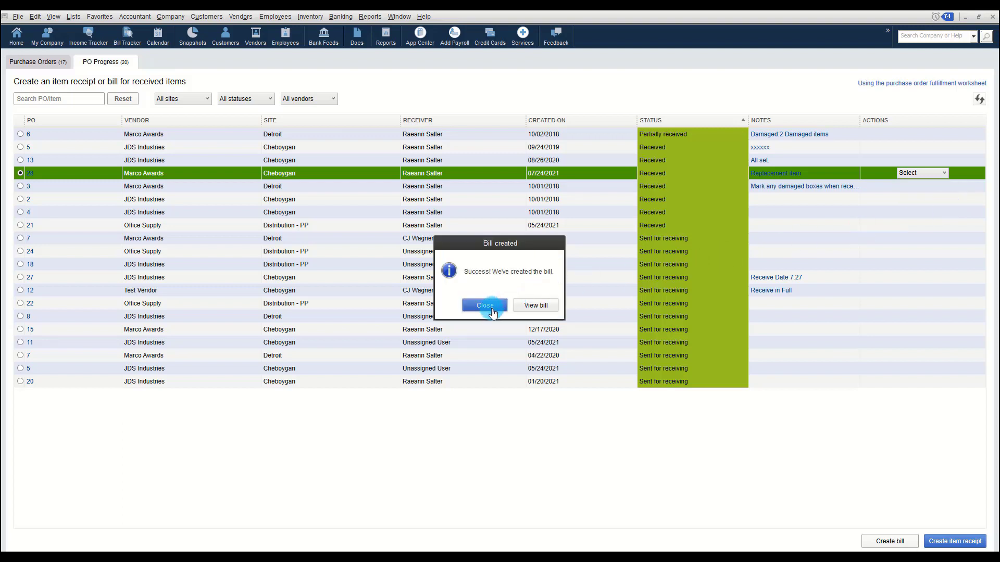
{"action": "left_click", "coordinate": [543, 308]}
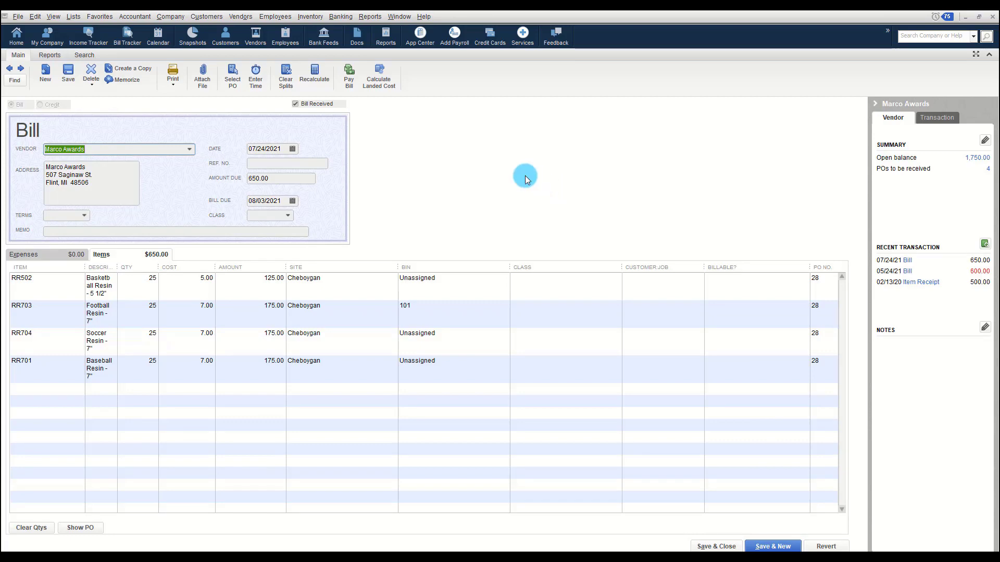
Review the Site Operations worksheet and device options under Advanced Inventory Settings in the company's Items & Inventory preferences.
{"action": "left_click", "coordinate": [17, 37]}
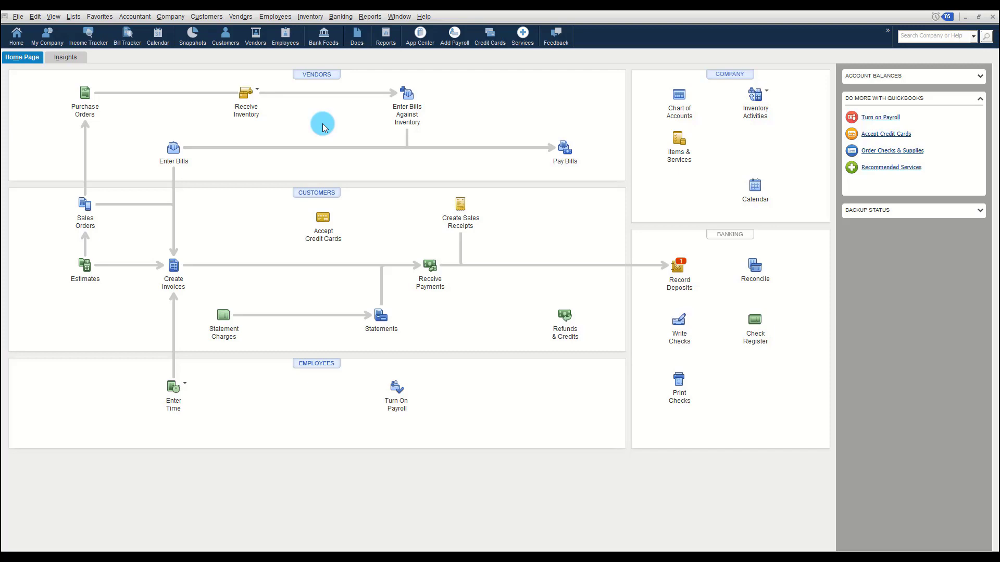
{"action": "left_click", "coordinate": [35, 16]}
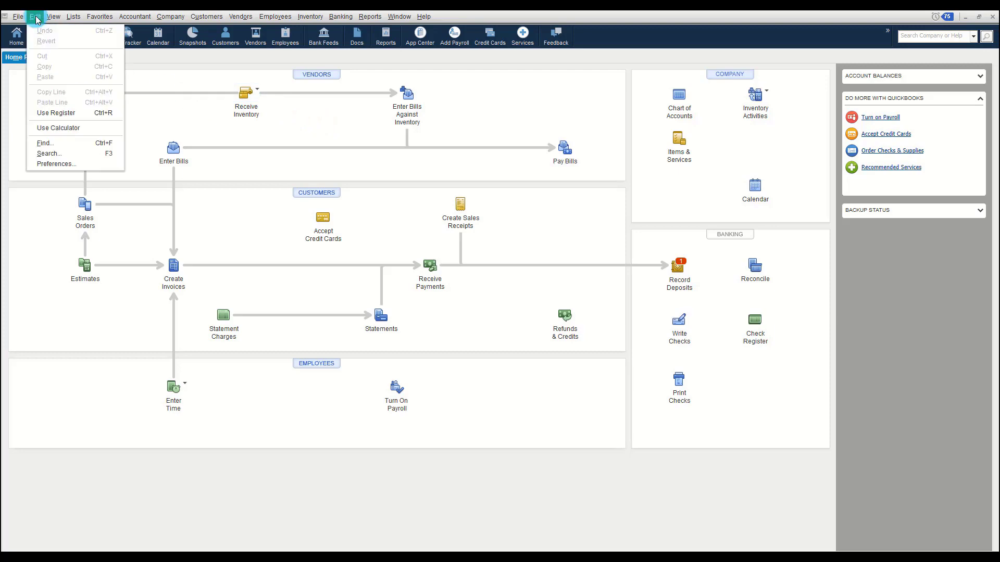
{"action": "left_click", "coordinate": [73, 163]}
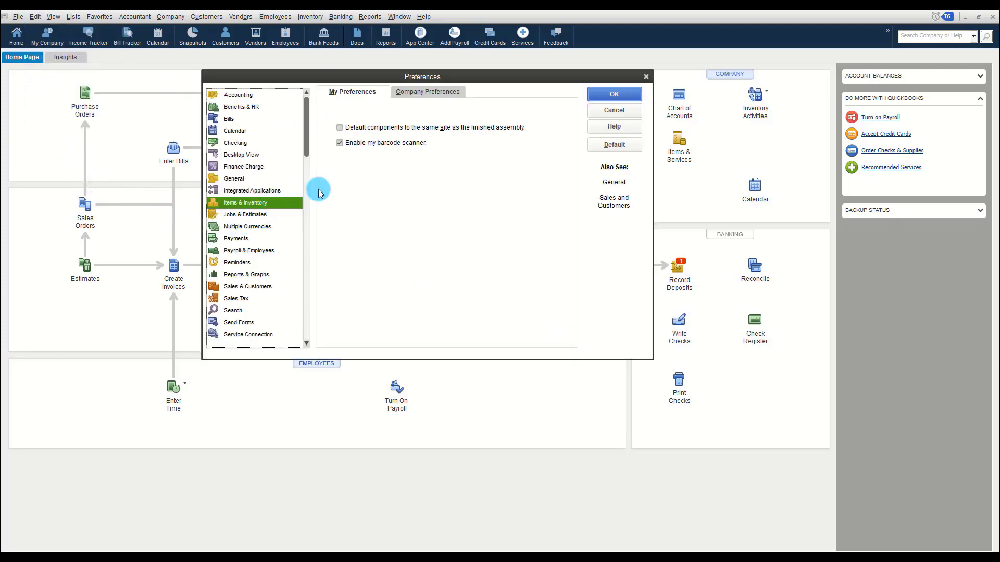
{"action": "left_click", "coordinate": [420, 92]}
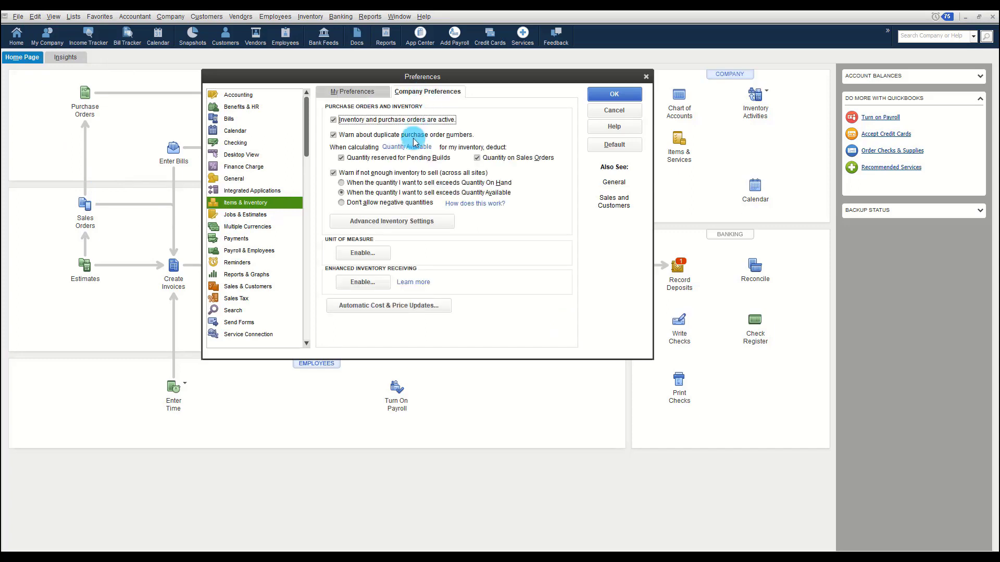
{"action": "left_click", "coordinate": [435, 230]}
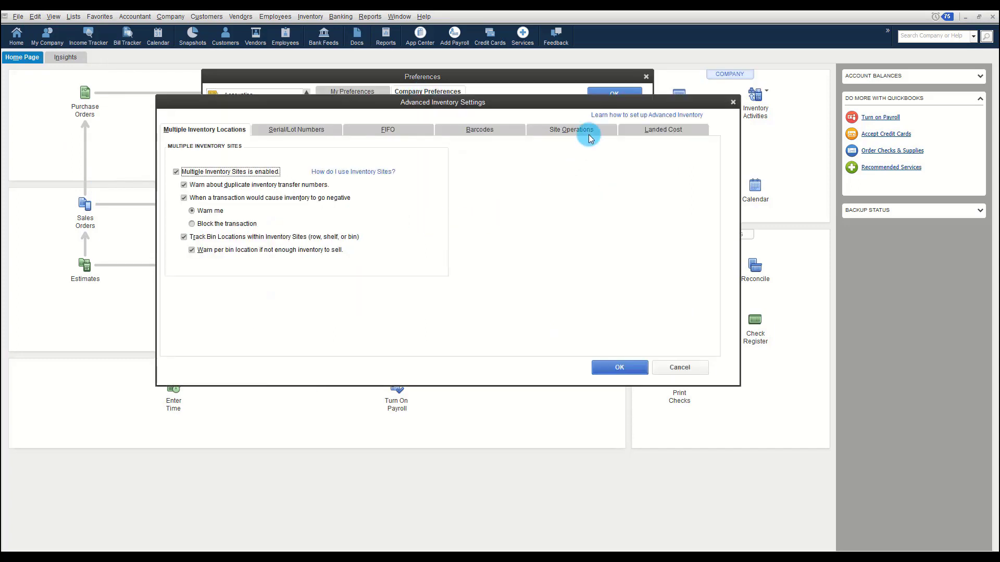
{"action": "left_click", "coordinate": [592, 130]}
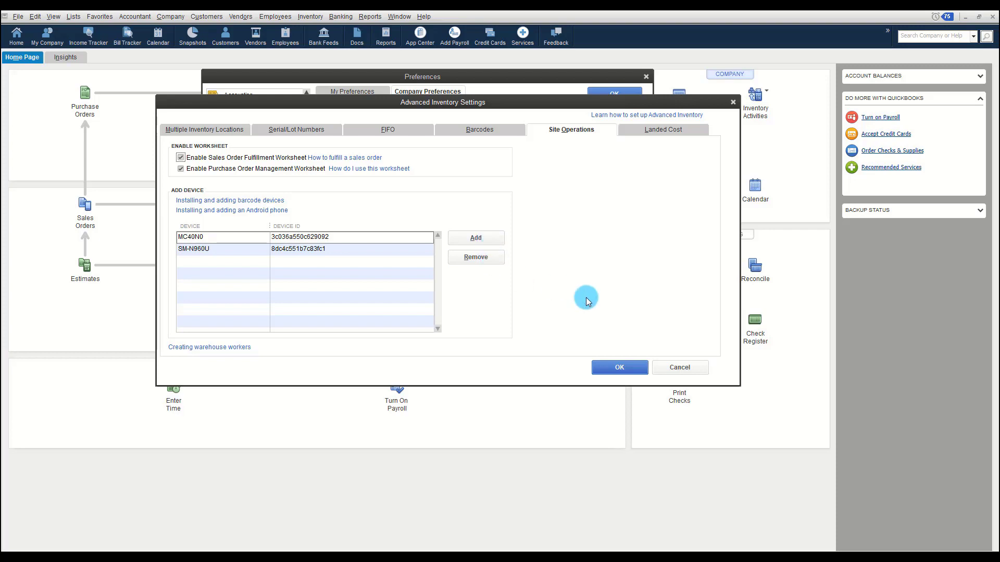
{"action": "left_click", "coordinate": [617, 367]}
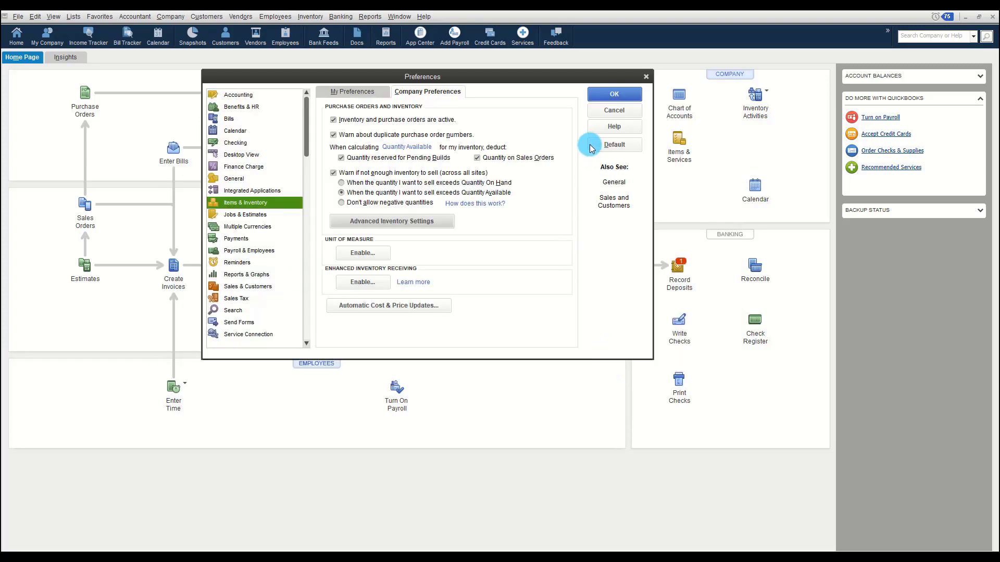
{"action": "left_click", "coordinate": [614, 97]}
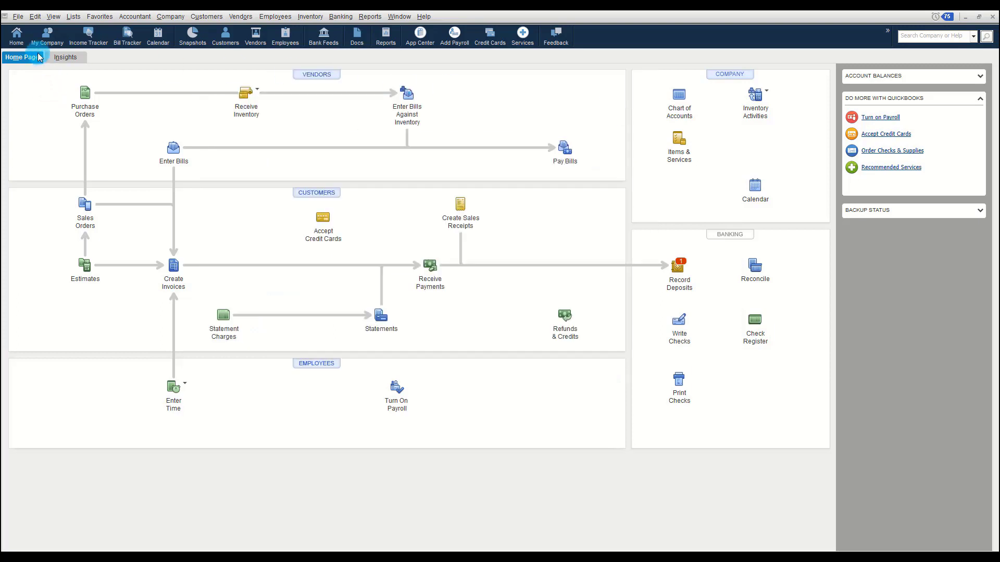
Start a new vendor record in the Vendor Center and set its vendor type to Warehouse User.
{"action": "left_click", "coordinate": [242, 17]}
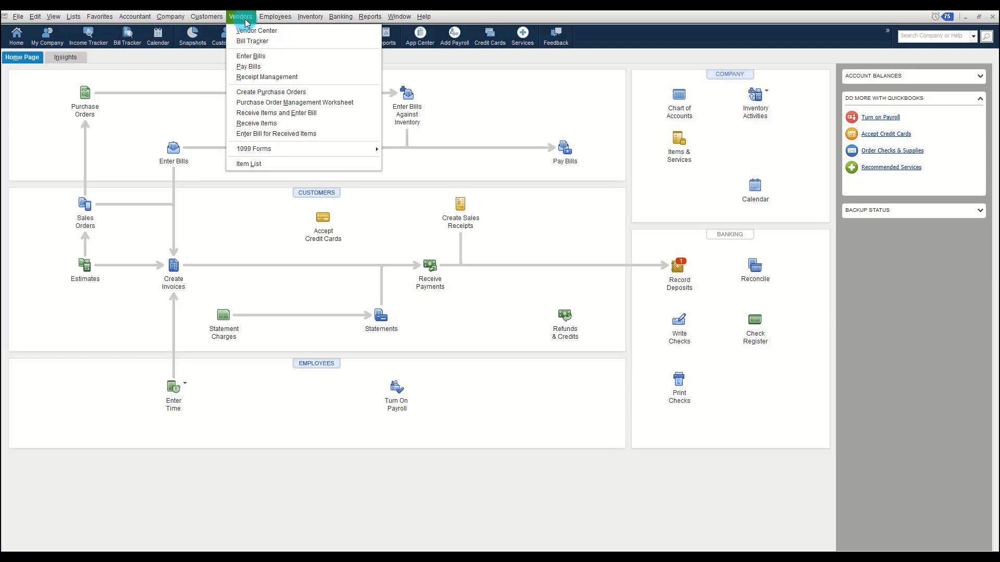
{"action": "left_click", "coordinate": [248, 32]}
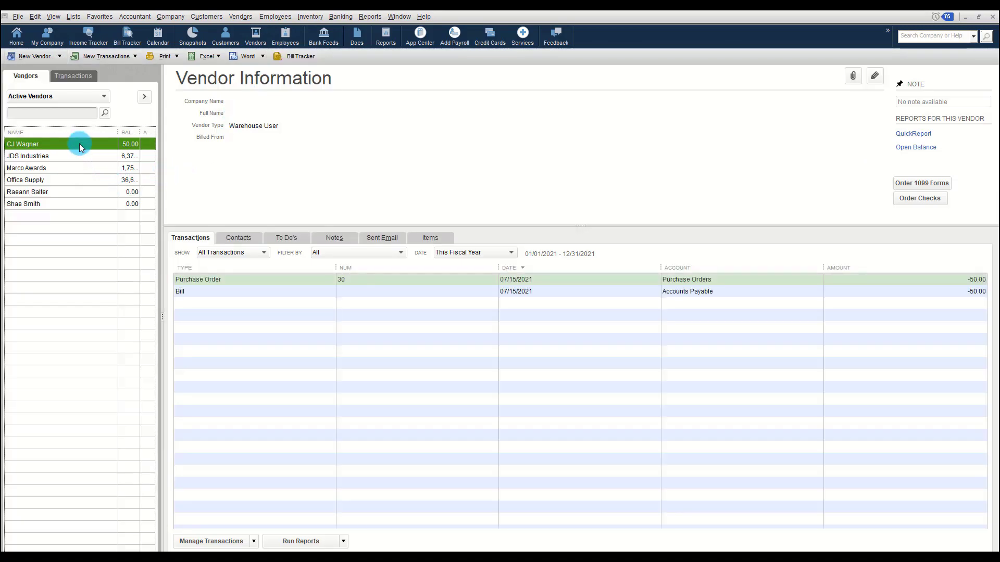
{"action": "left_click", "coordinate": [45, 56]}
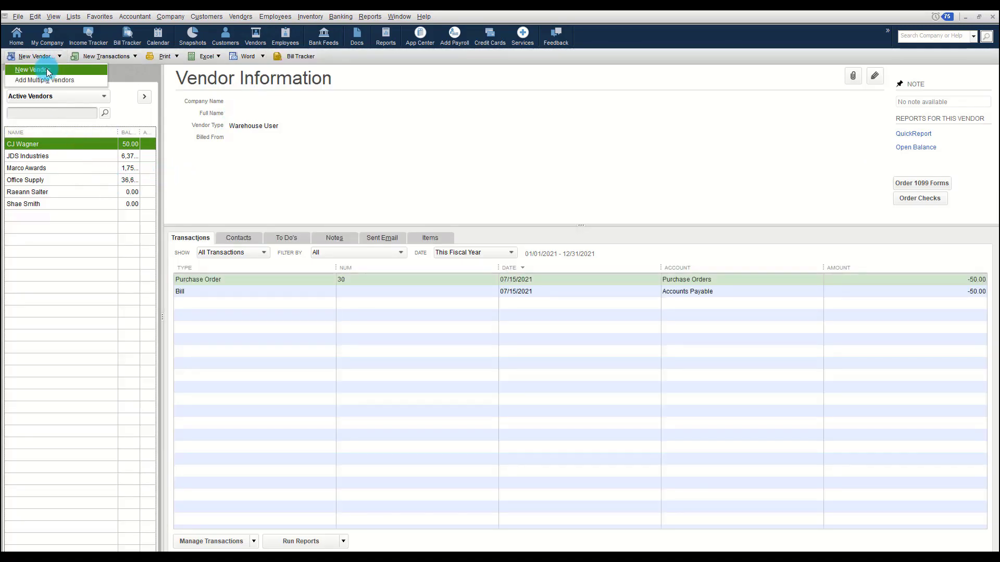
{"action": "left_click", "coordinate": [44, 70]}
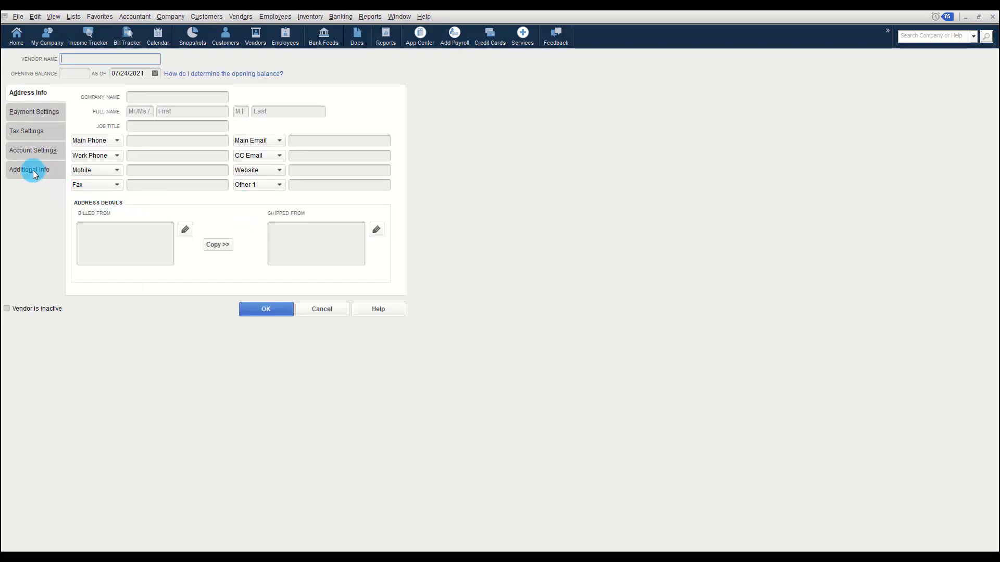
{"action": "left_click", "coordinate": [32, 170]}
{"action": "left_click", "coordinate": [198, 102]}
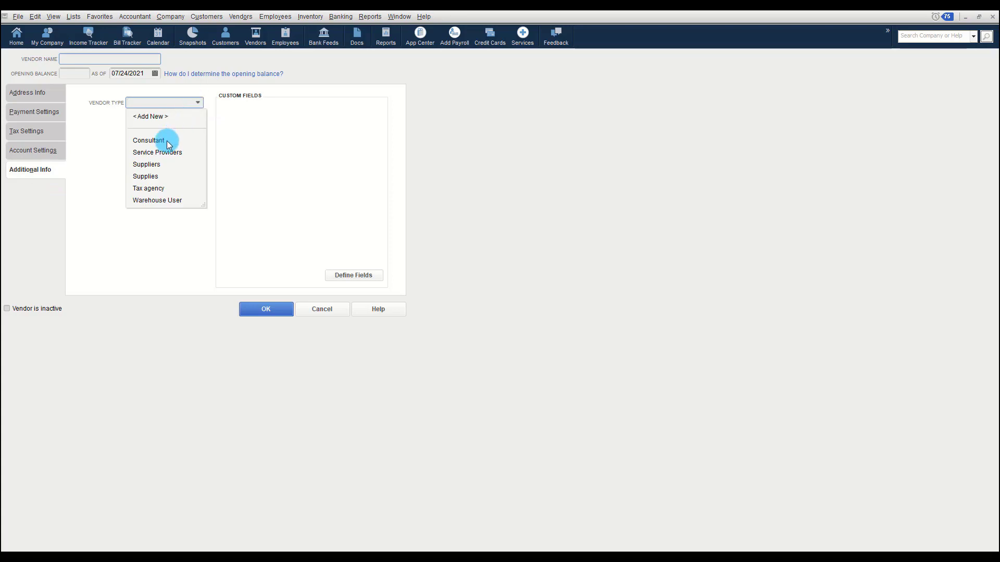
{"action": "left_click", "coordinate": [164, 200]}
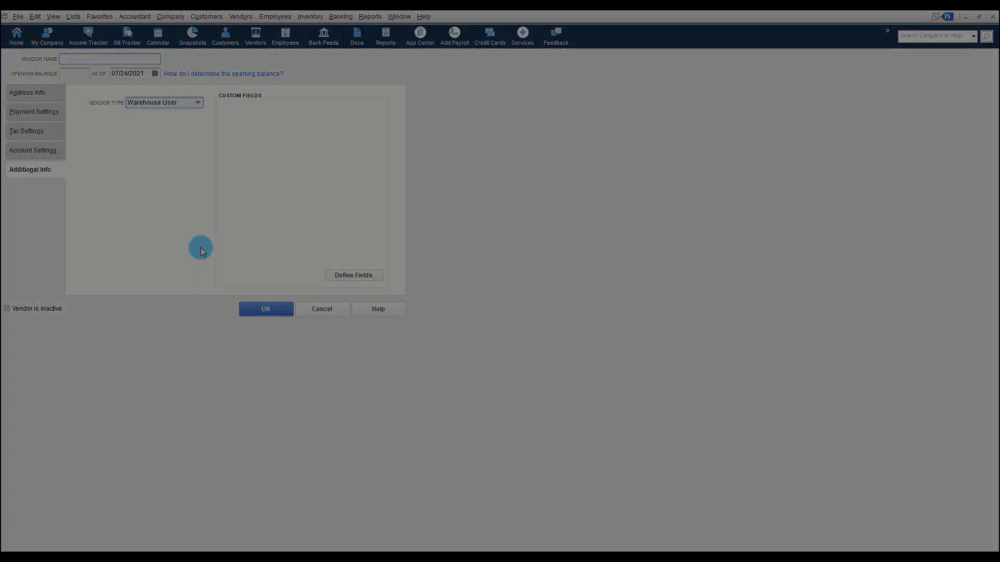